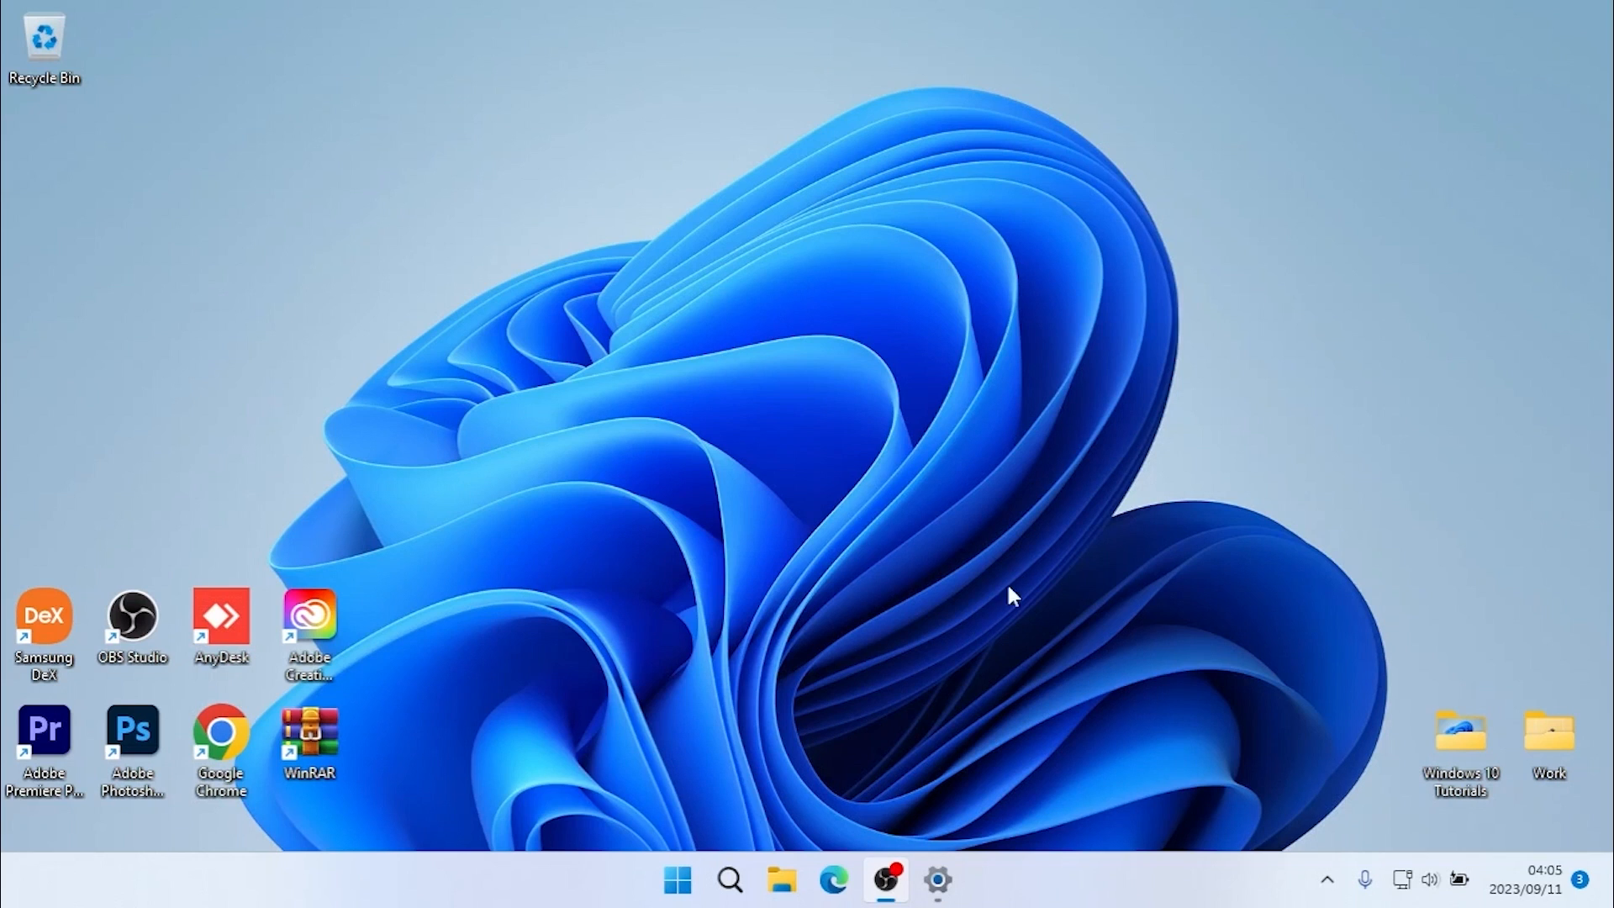
- Open Microsoft Edge, search the web for "download rufus" and open the official rufus.ie website
click(834, 882)
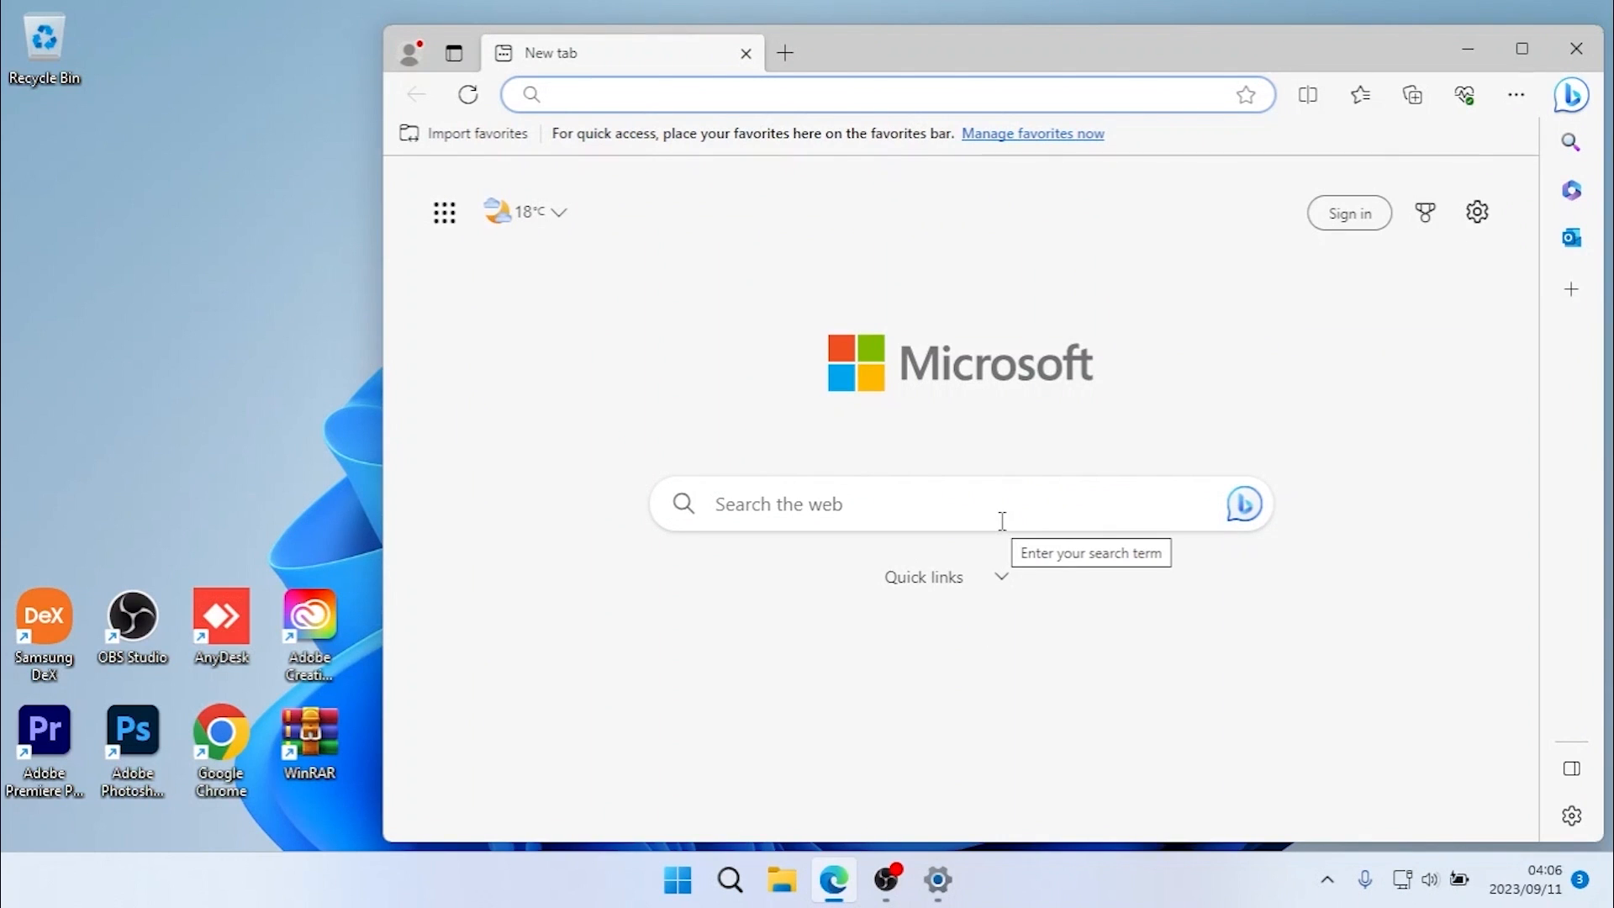
text(download rufus)
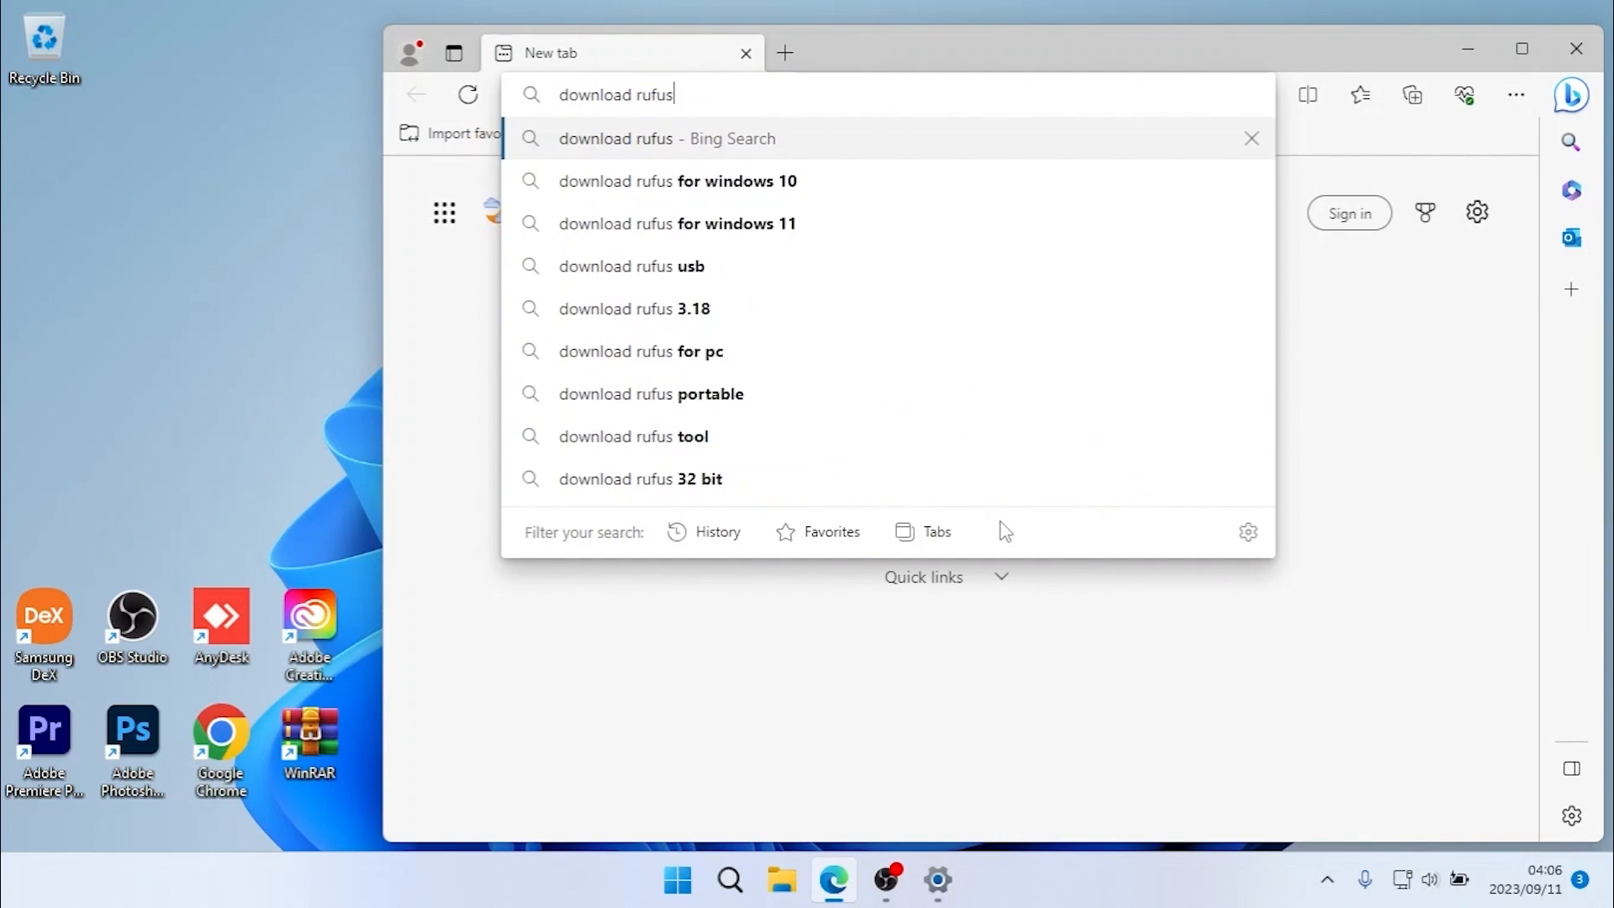
key(Return)
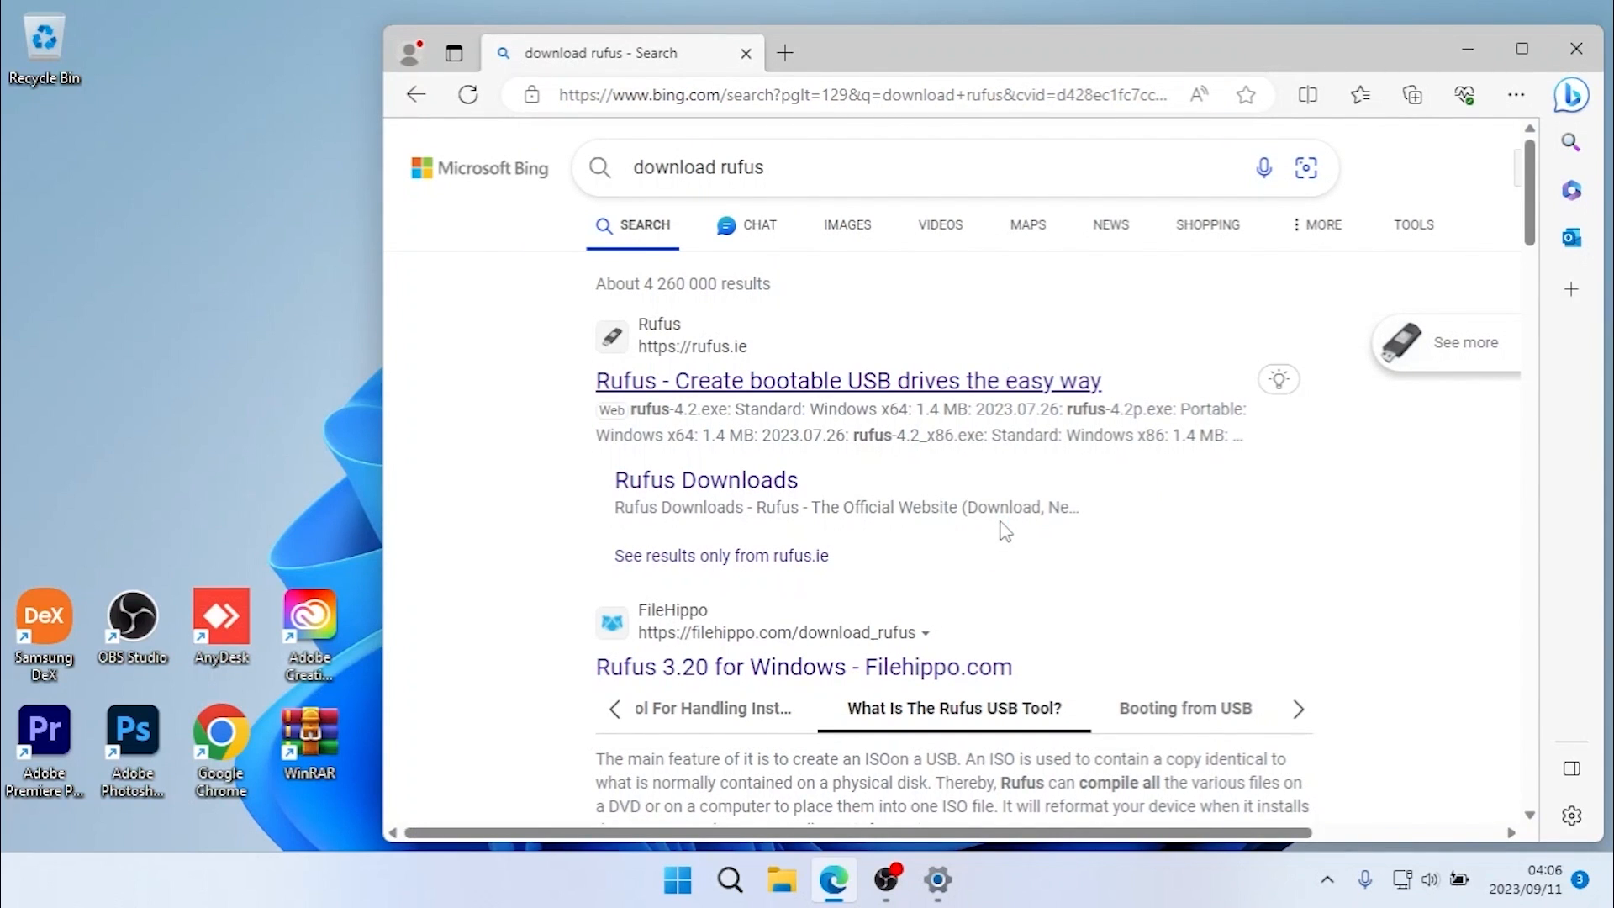
click(717, 378)
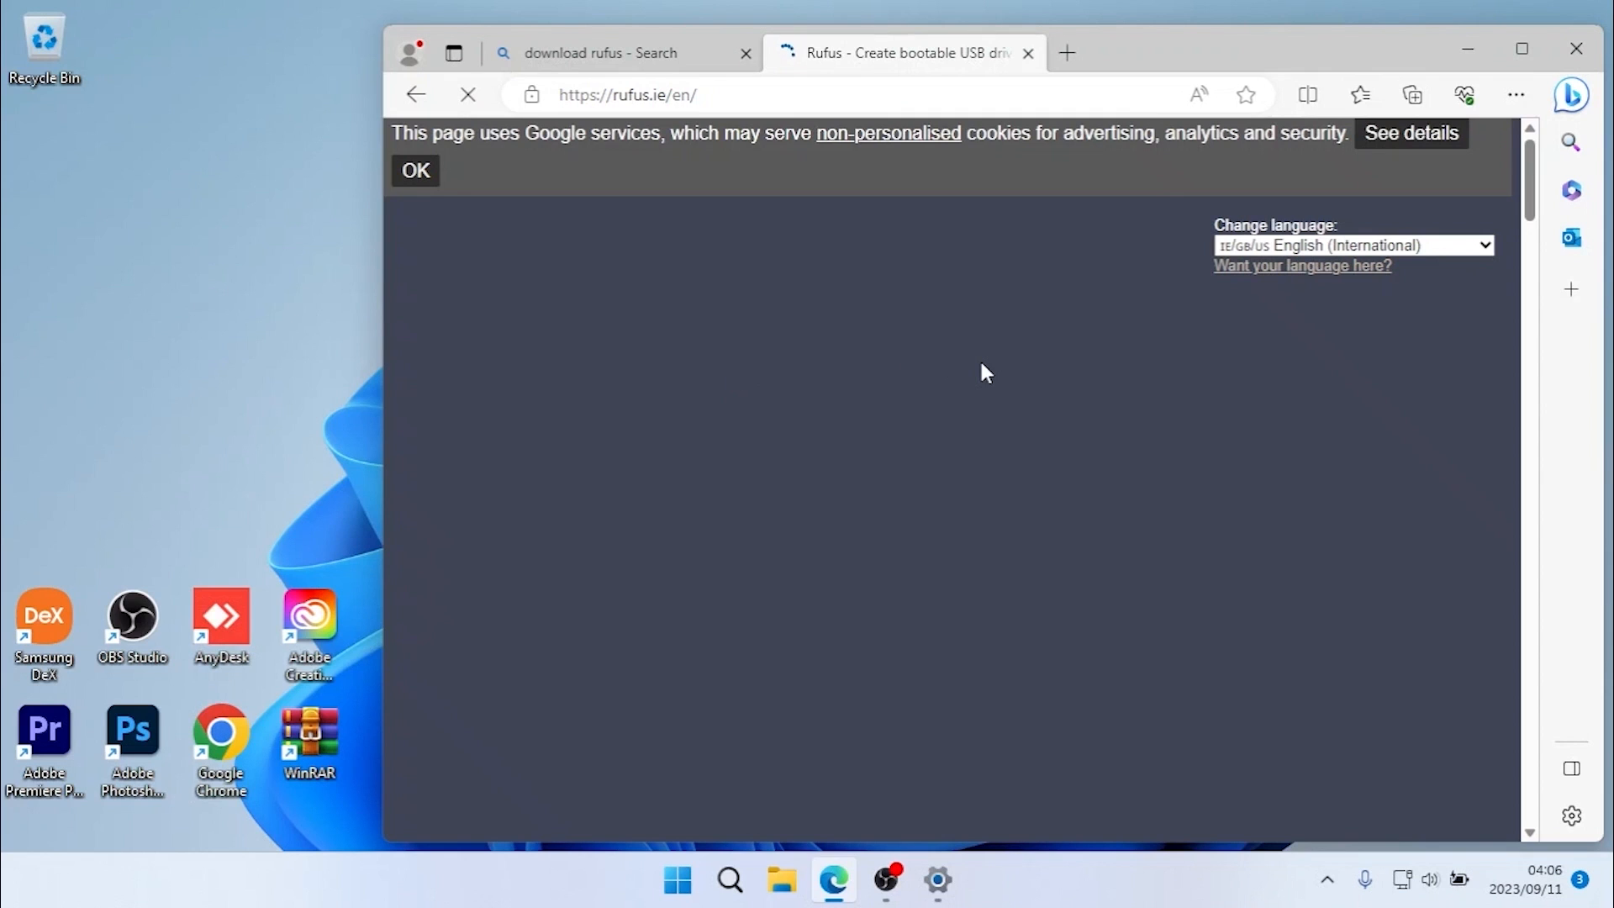
- Download the standard Windows x64 release rufus-4.2.exe from the latest releases list
scroll(949, 431, down, 10)
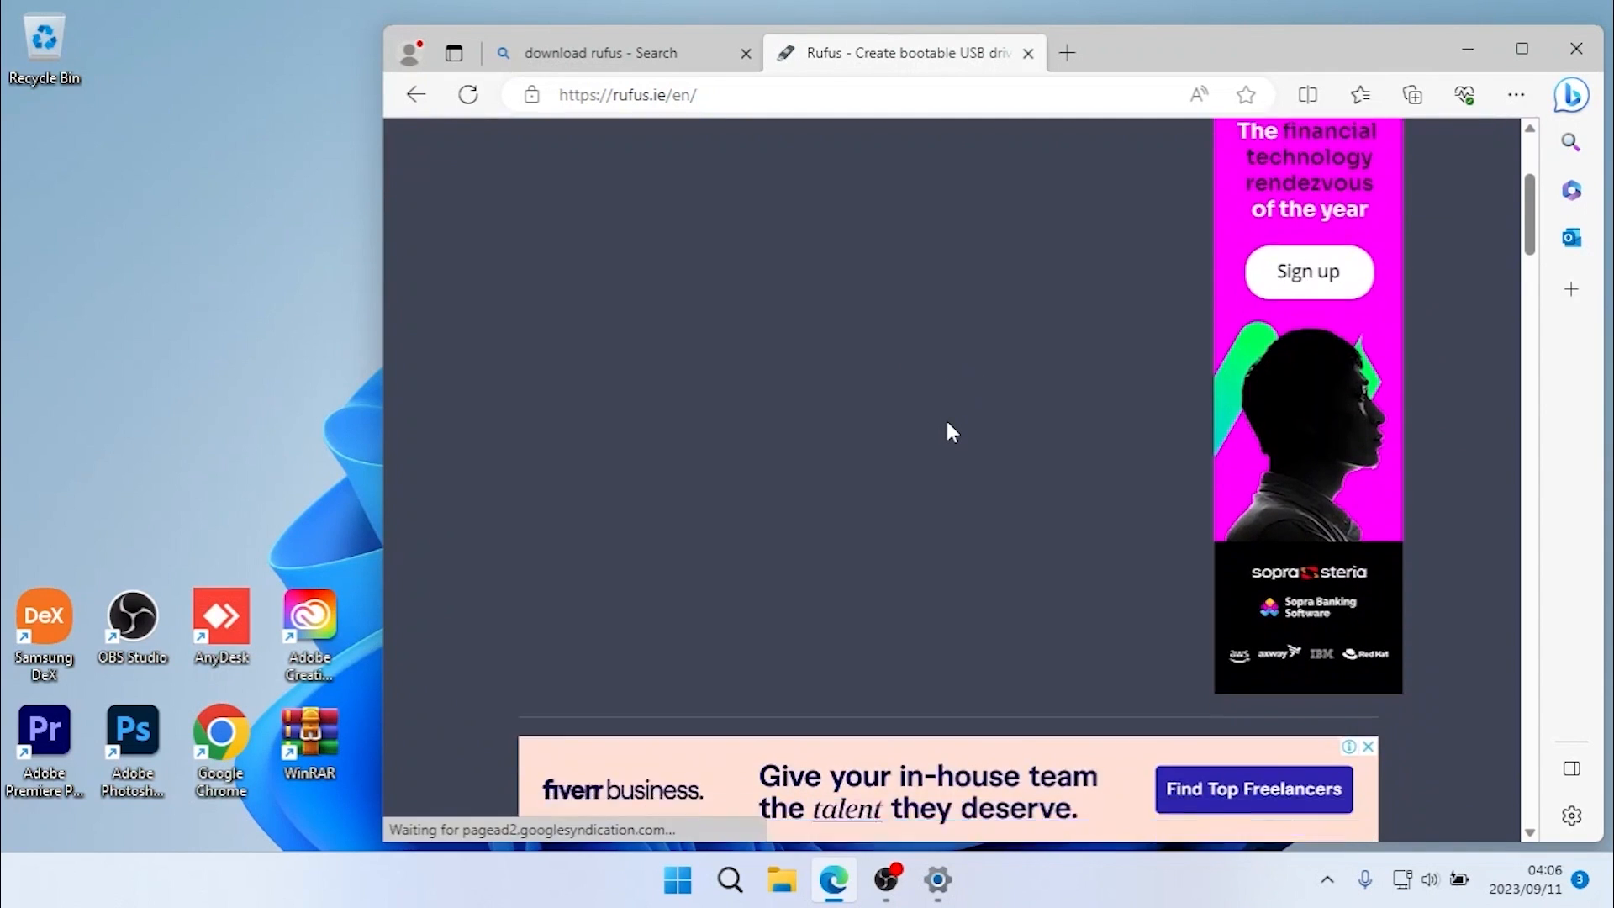
scroll(947, 421, down, 15)
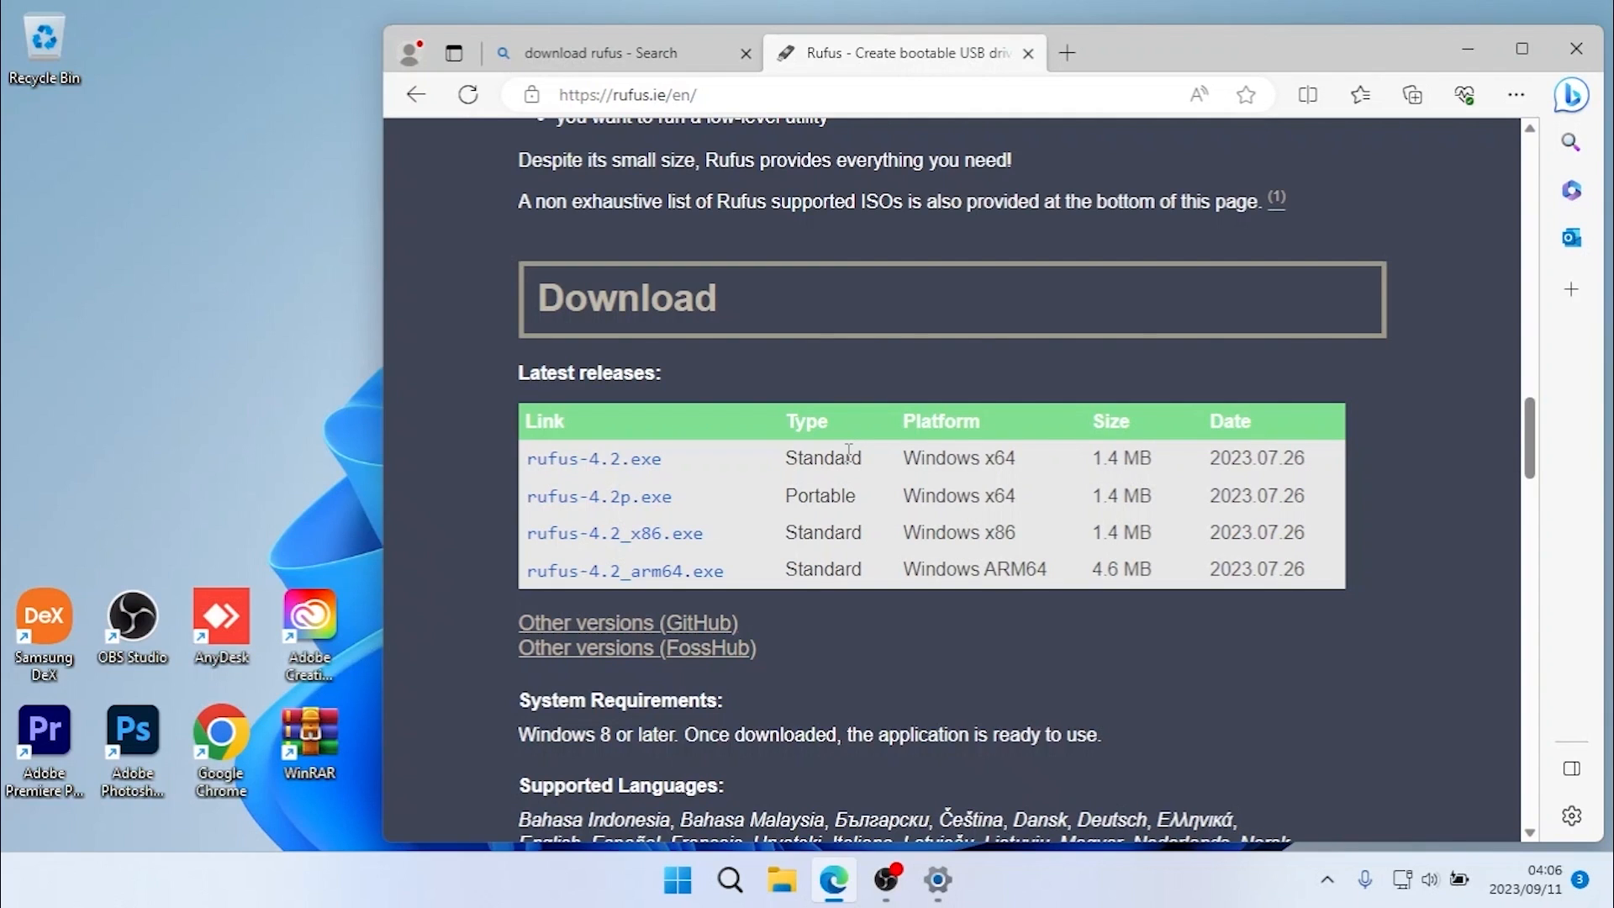
click(639, 465)
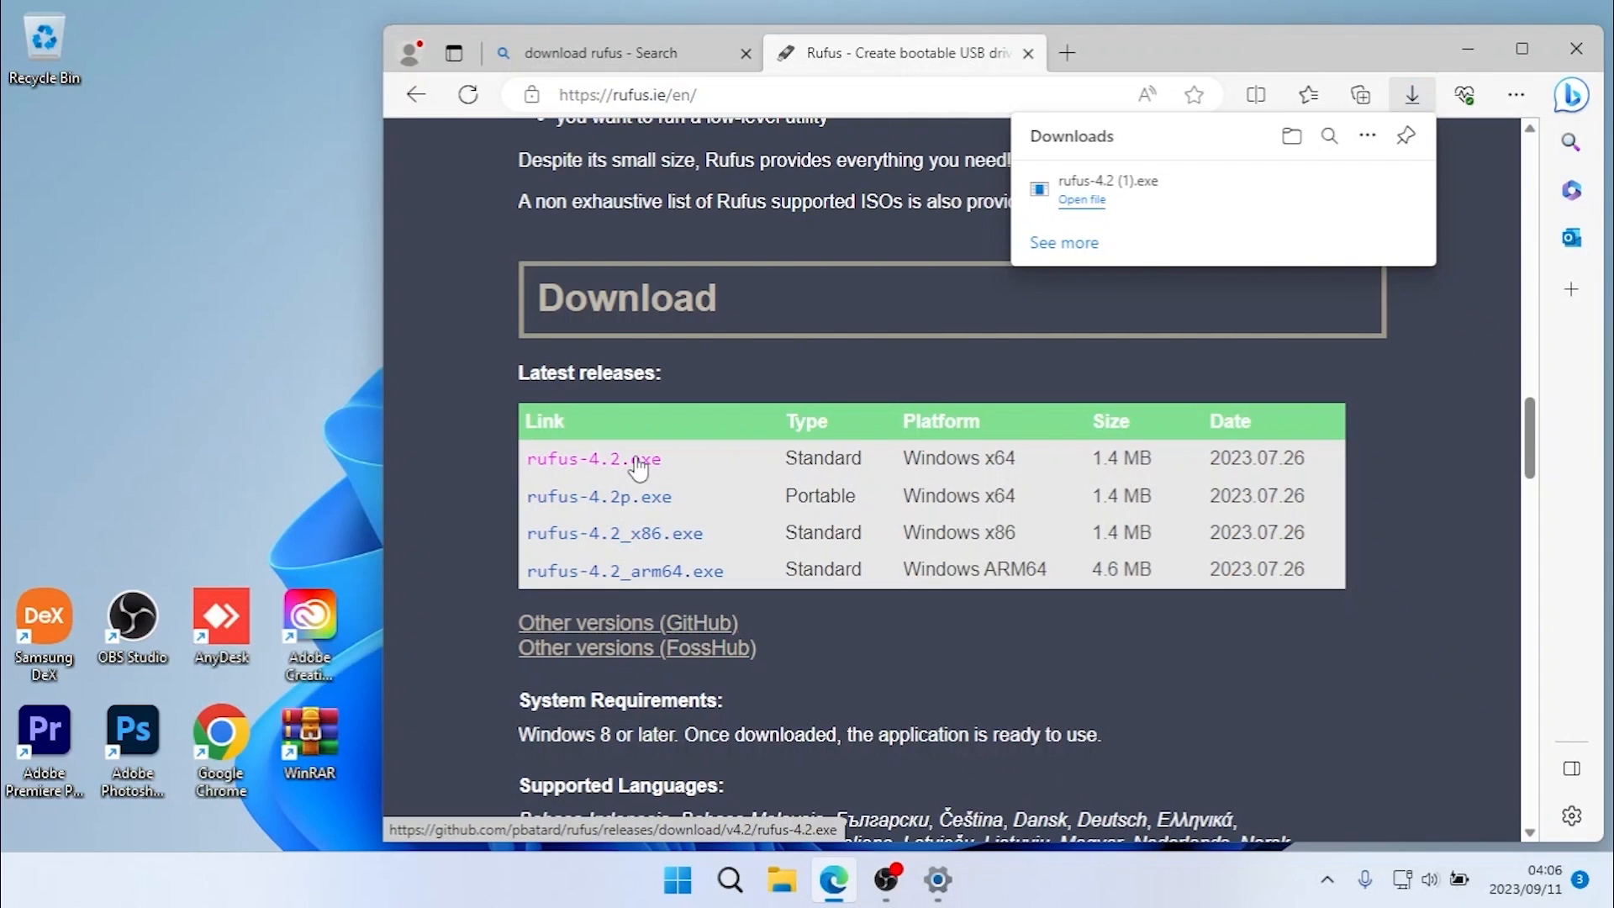
- Show the download in its folder and delete the duplicate file rufus-4.2 (1).exe
click(1290, 150)
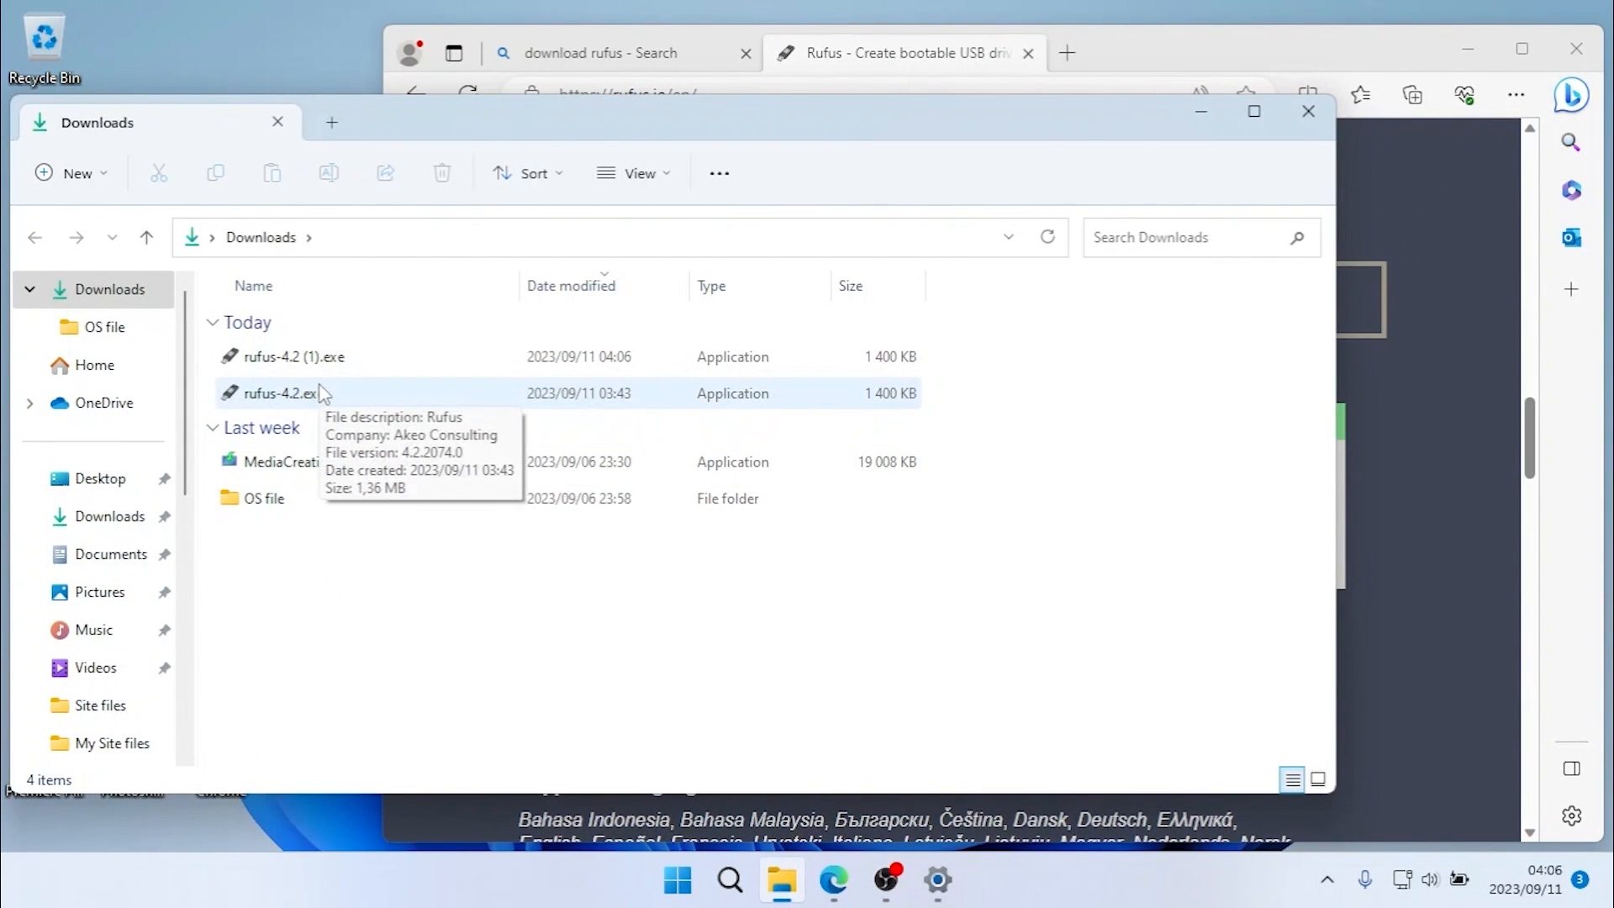
click(320, 370)
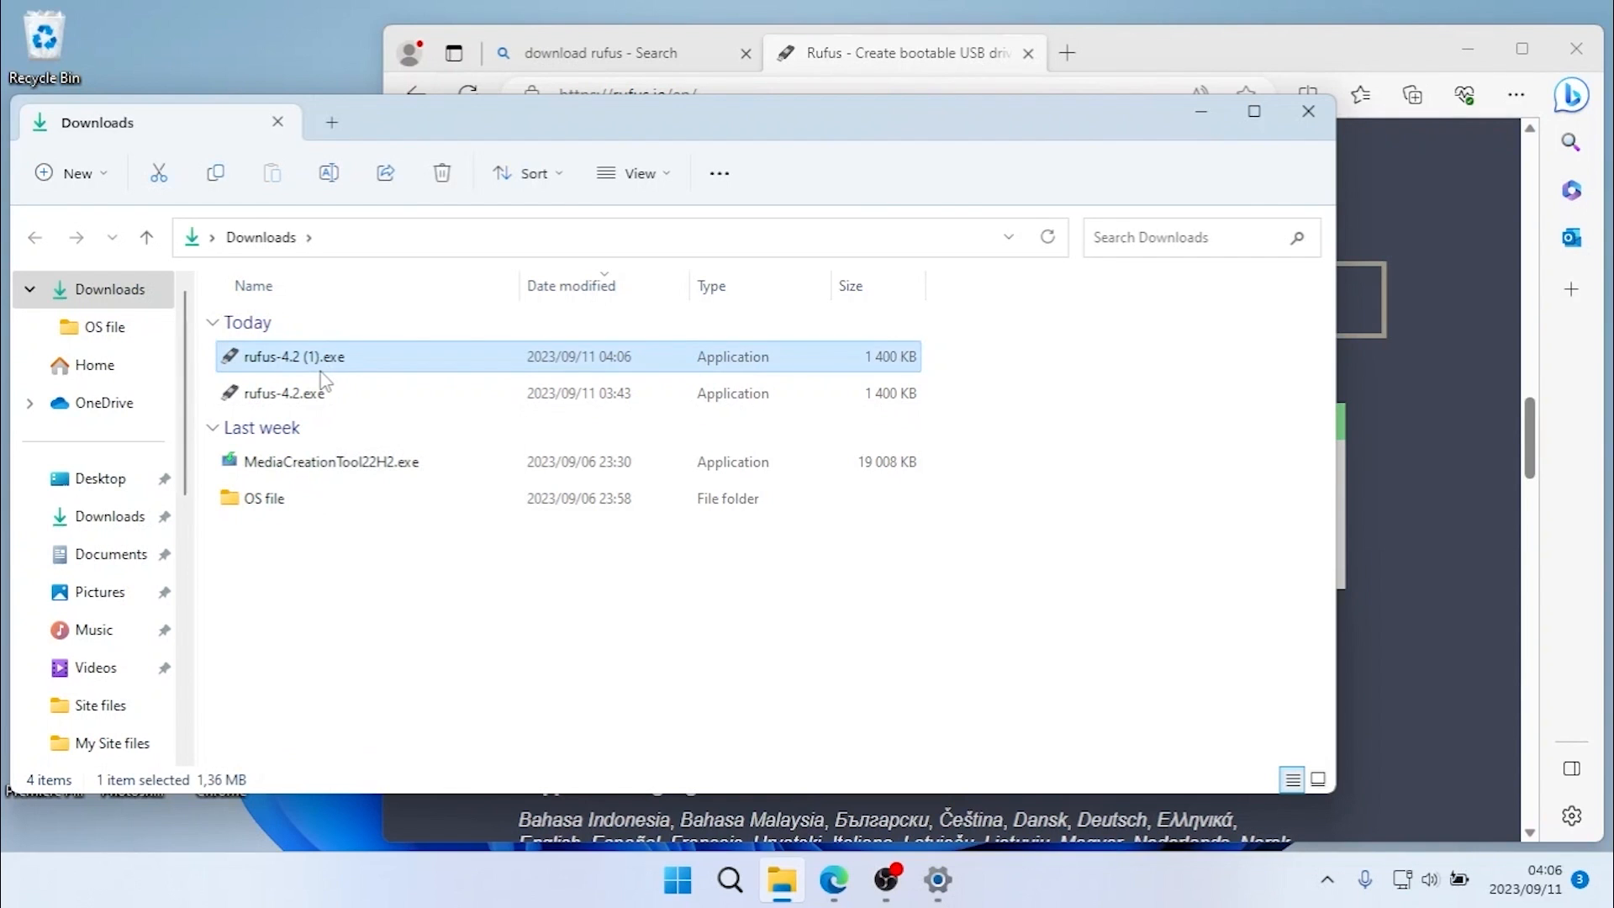
key(Delete)
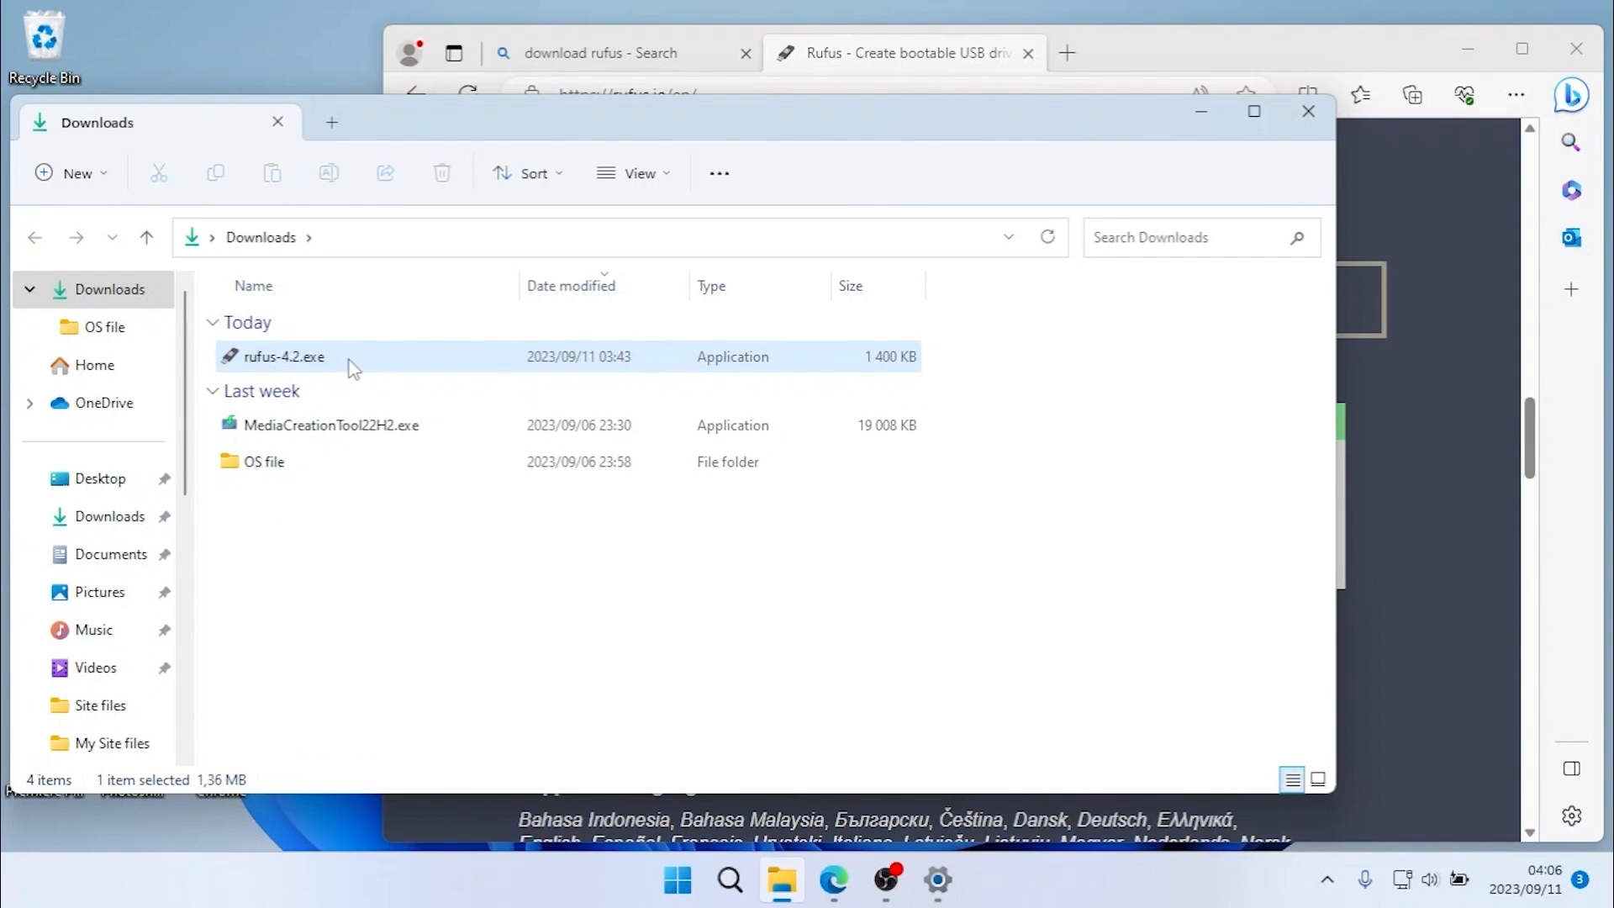
- Launch rufus-4.2.exe, close the browser window and bring the Rufus window to the front
double_click(353, 367)
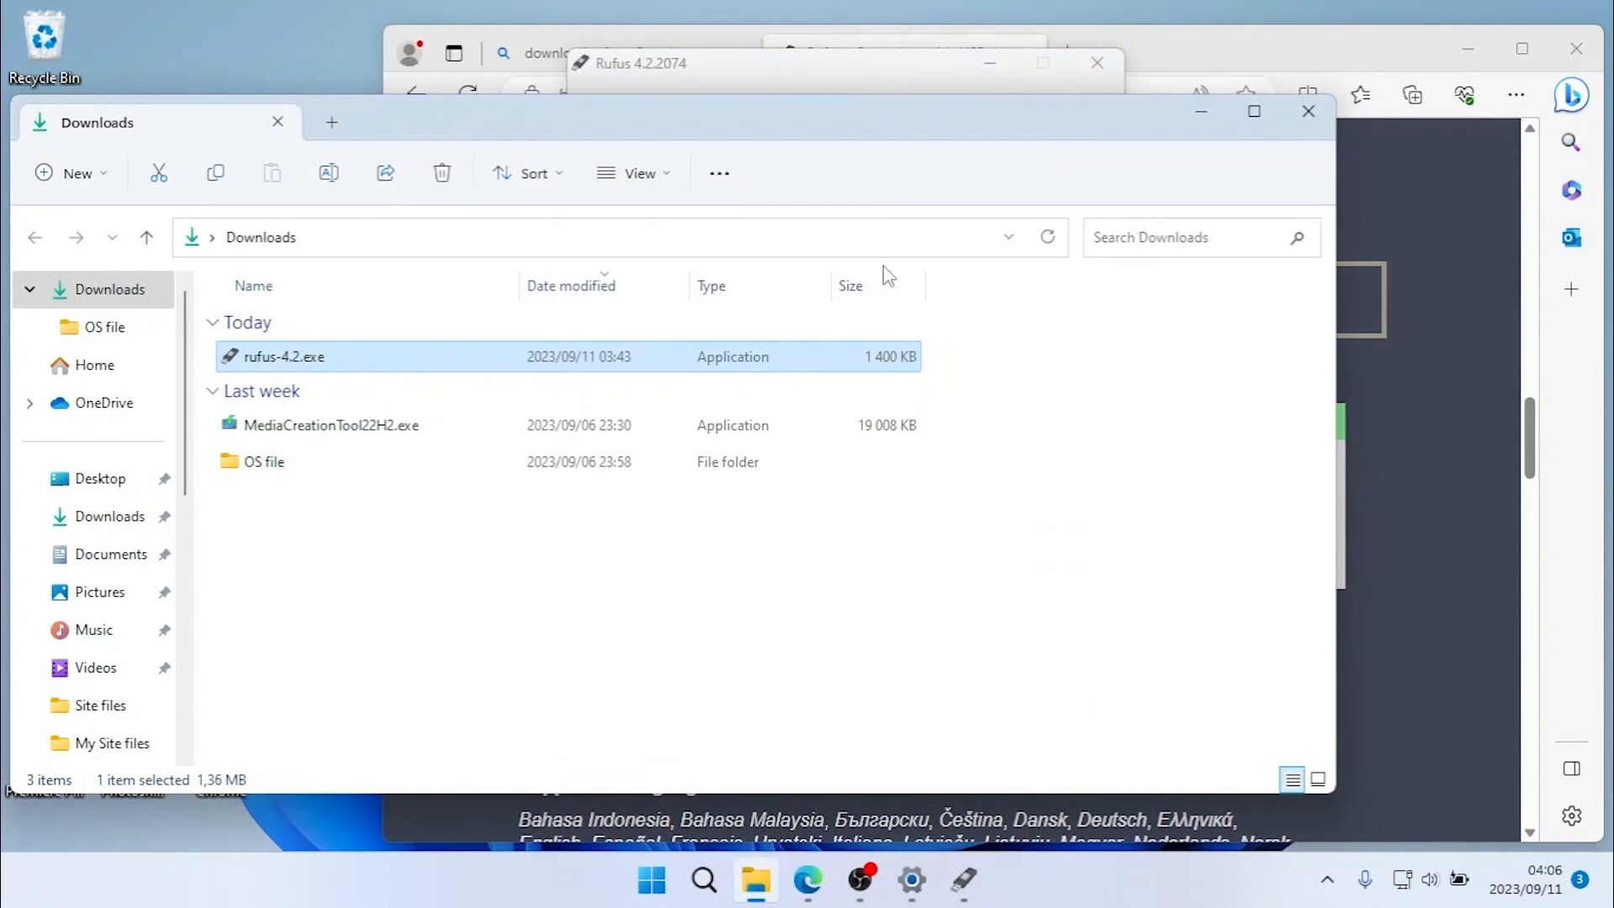
click(1577, 52)
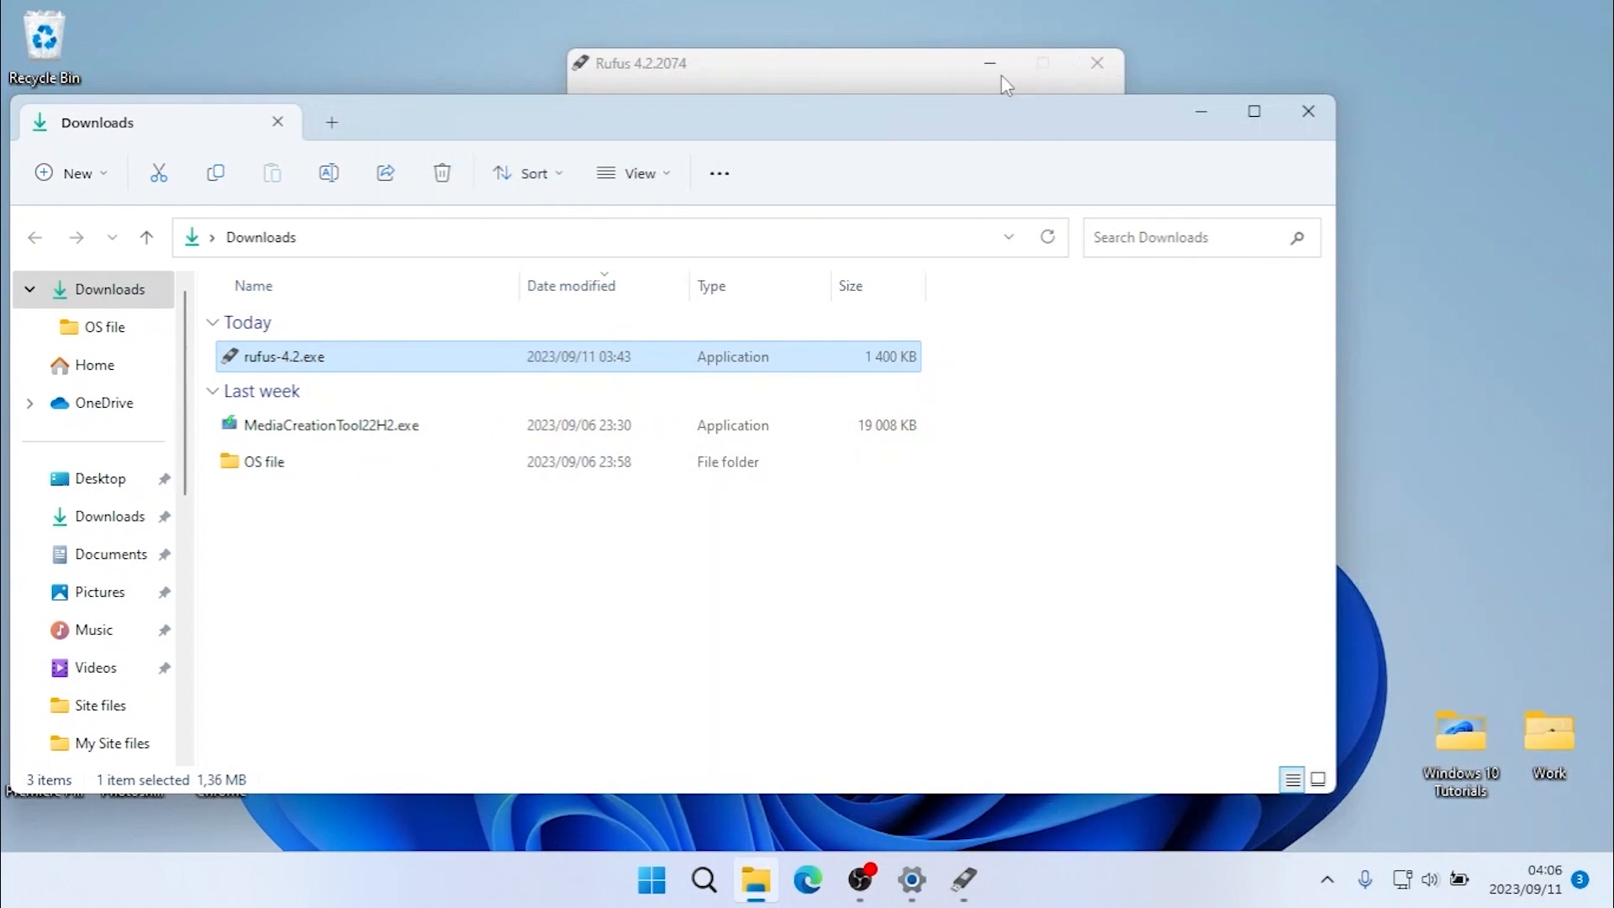
click(958, 79)
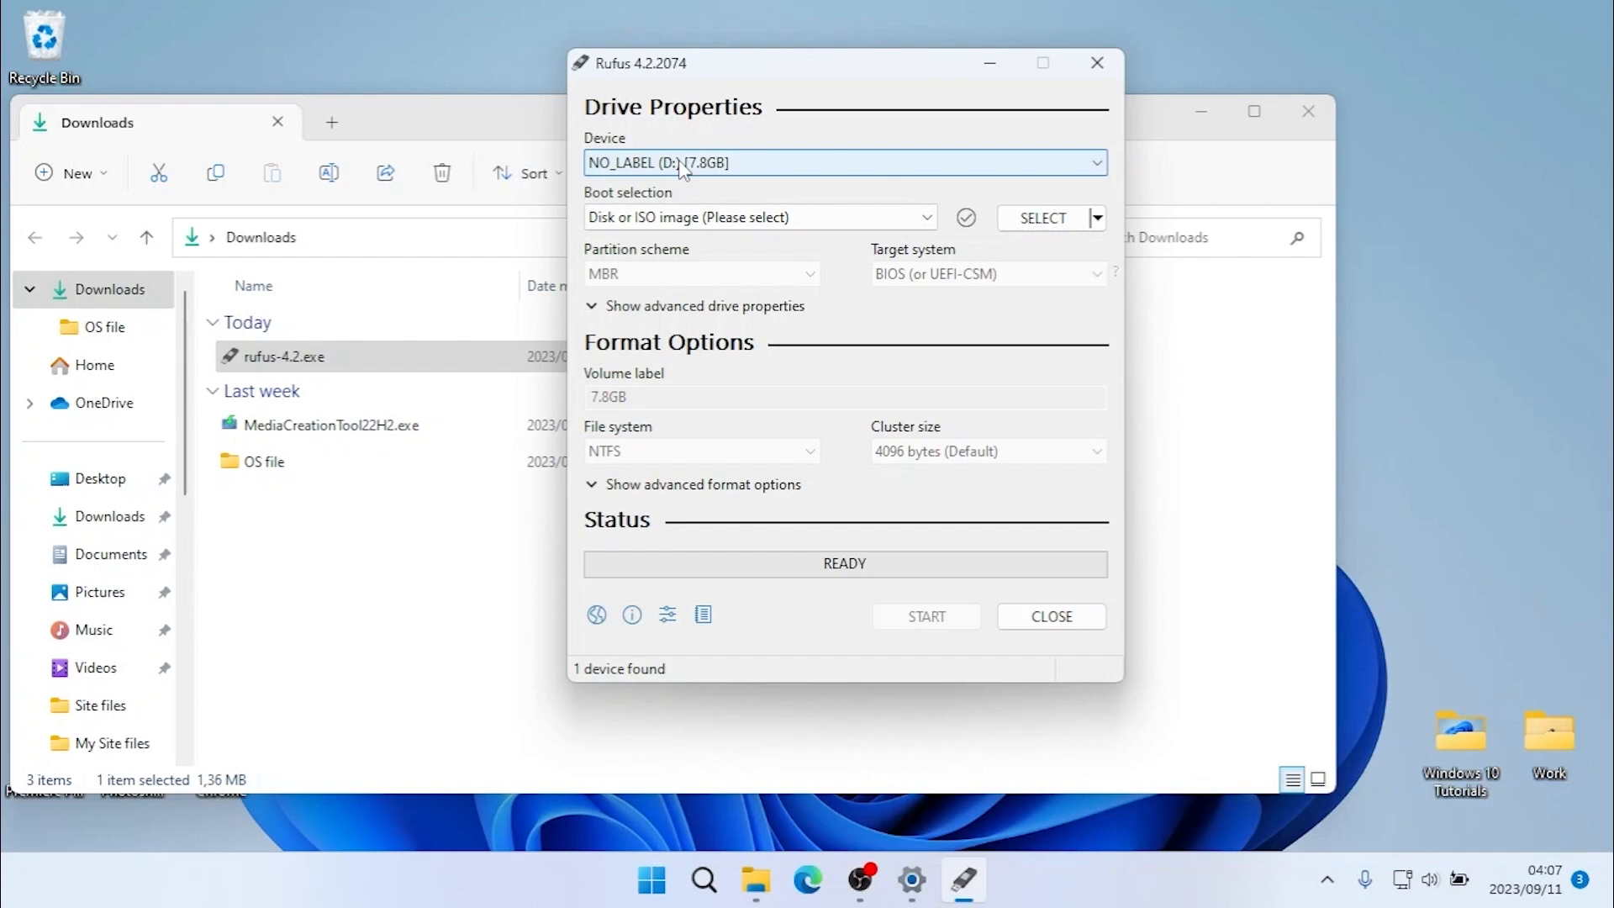
- Keep NO_LABEL (D:) as the target device and load Windows 10.iso from the OS file folder in Downloads as the boot image
click(765, 163)
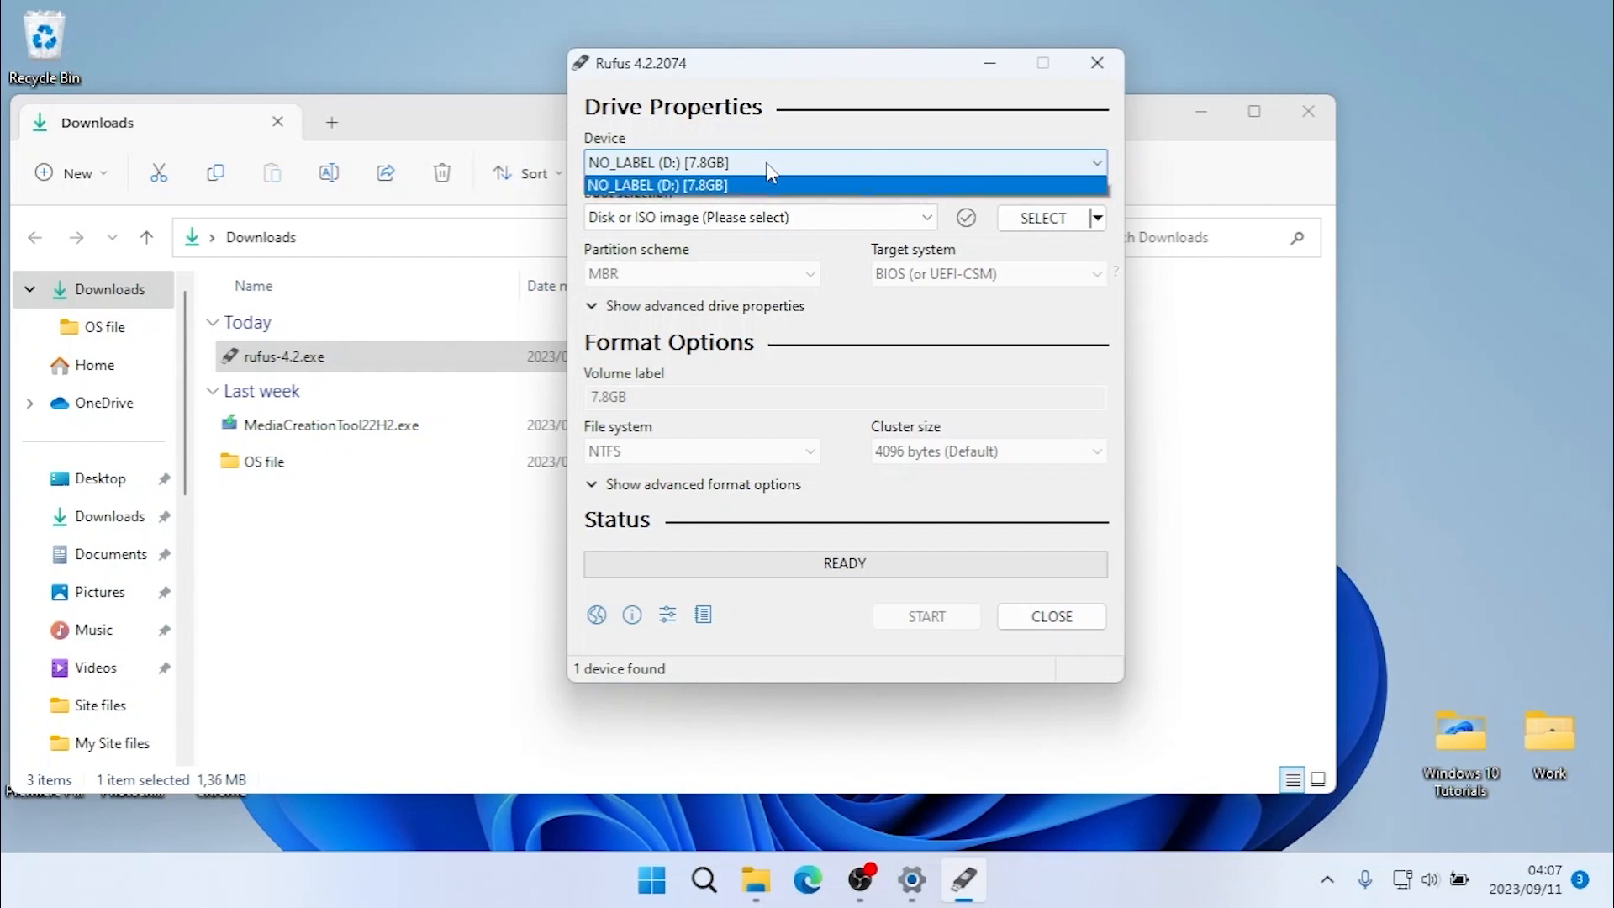
click(775, 164)
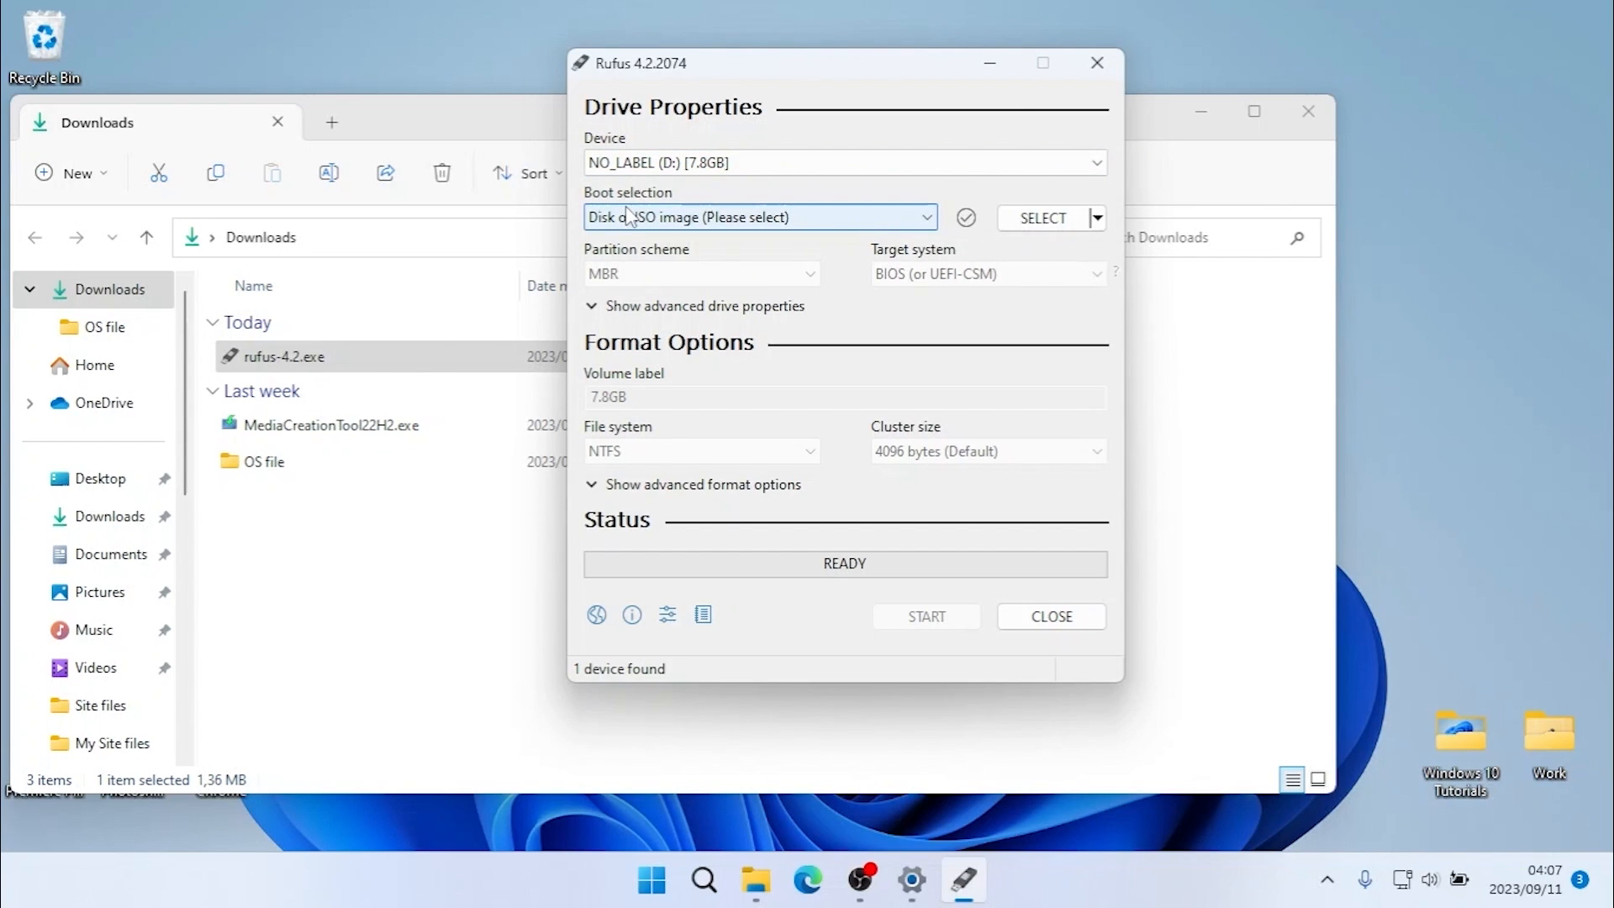
click(1043, 217)
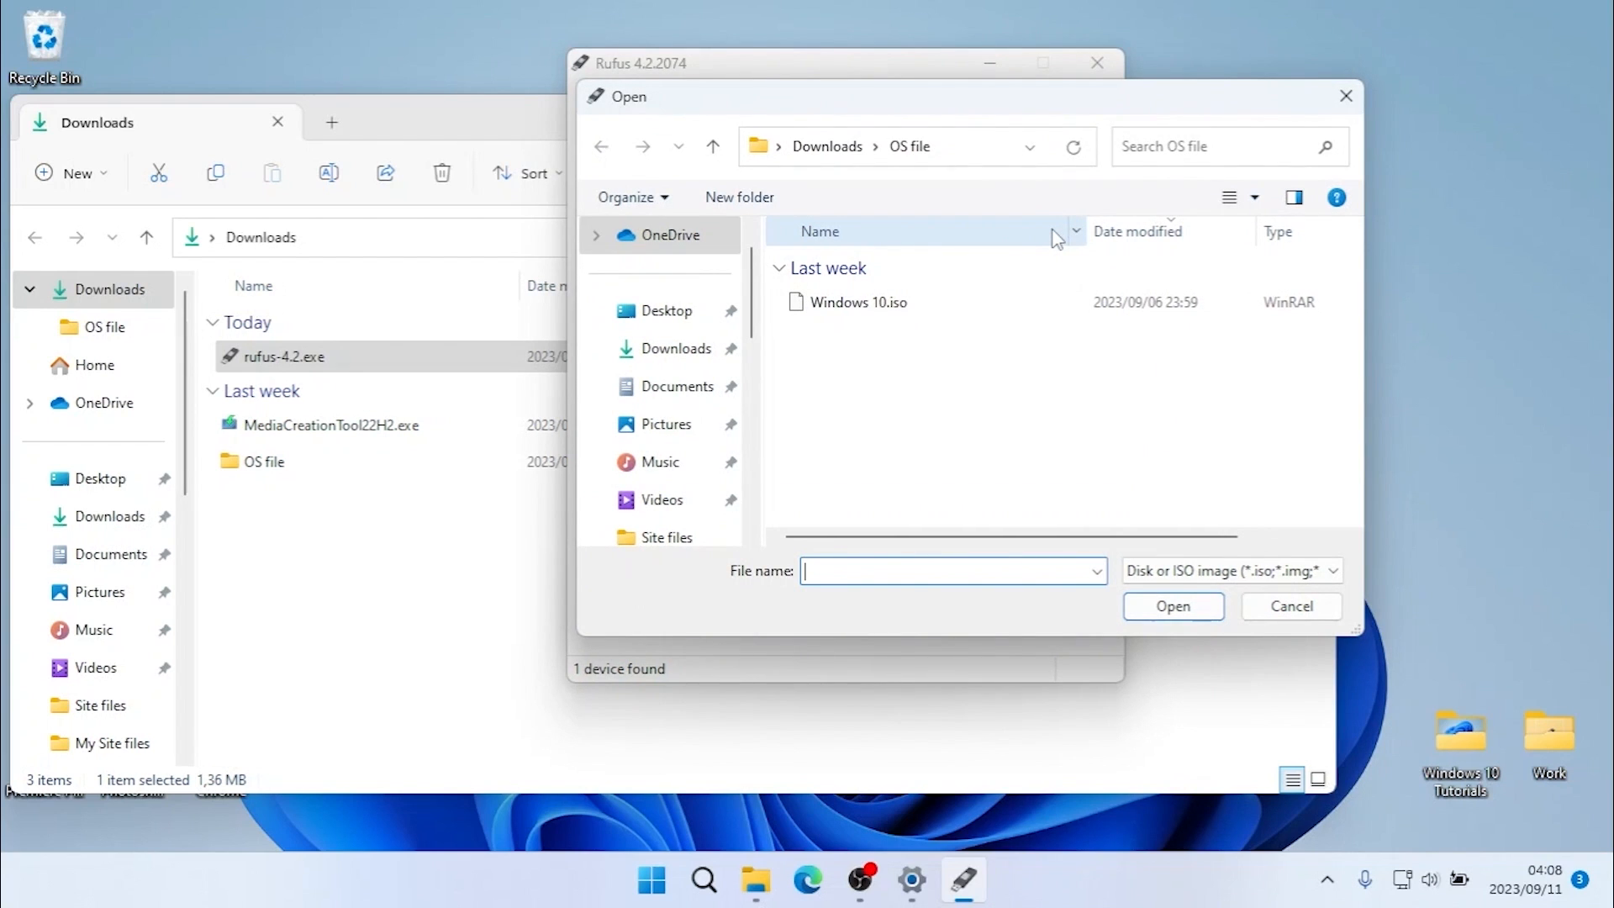
click(678, 360)
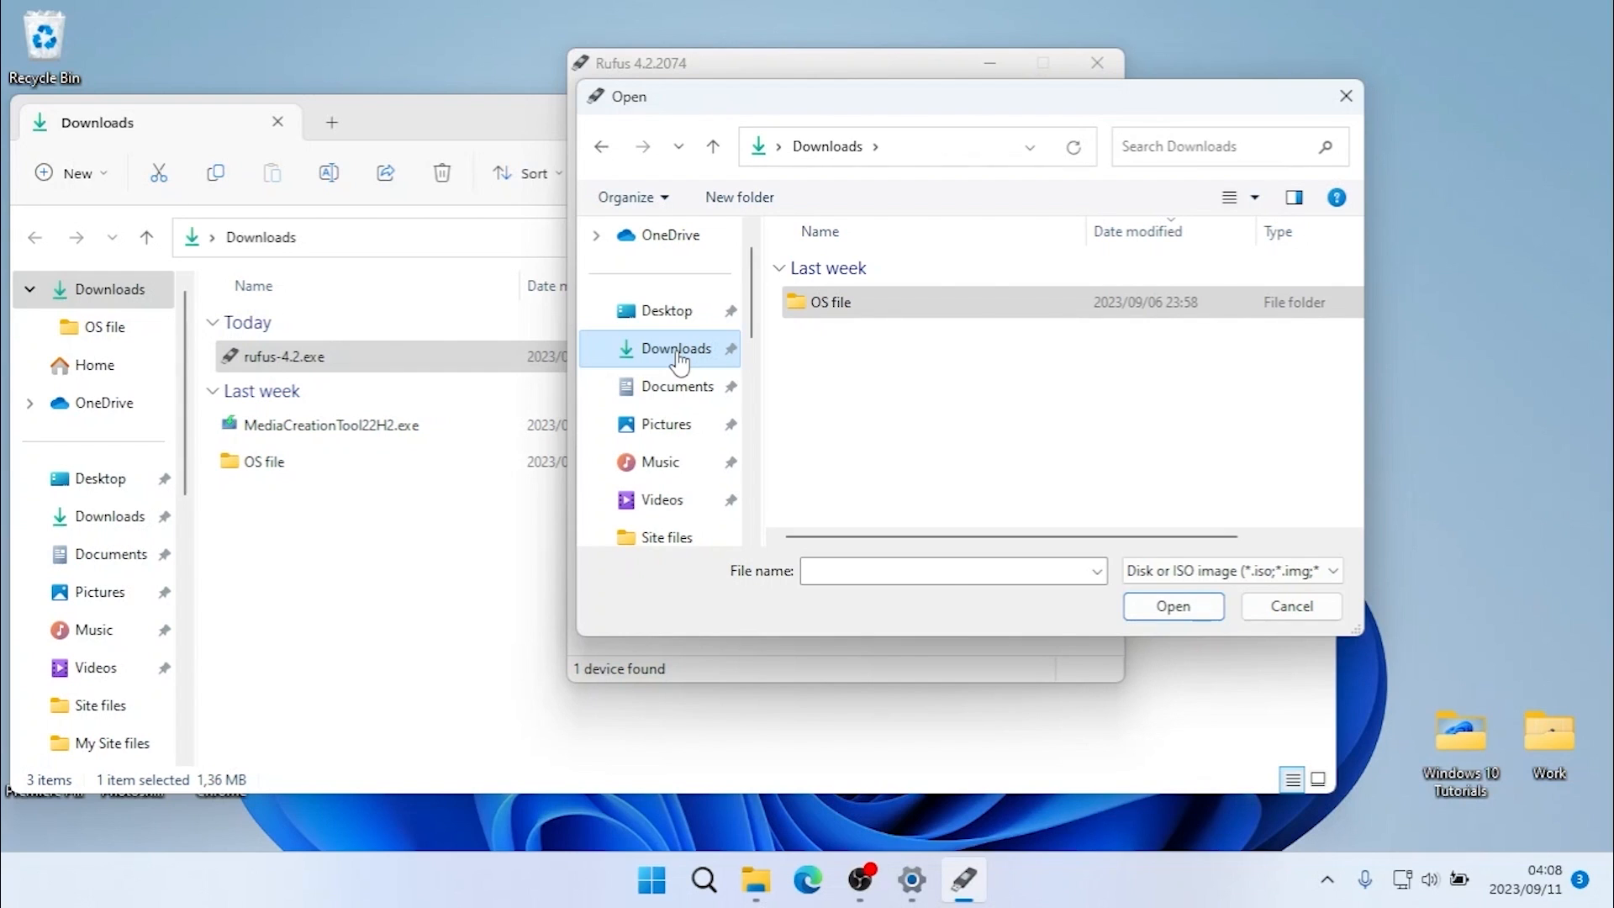
double_click(870, 307)
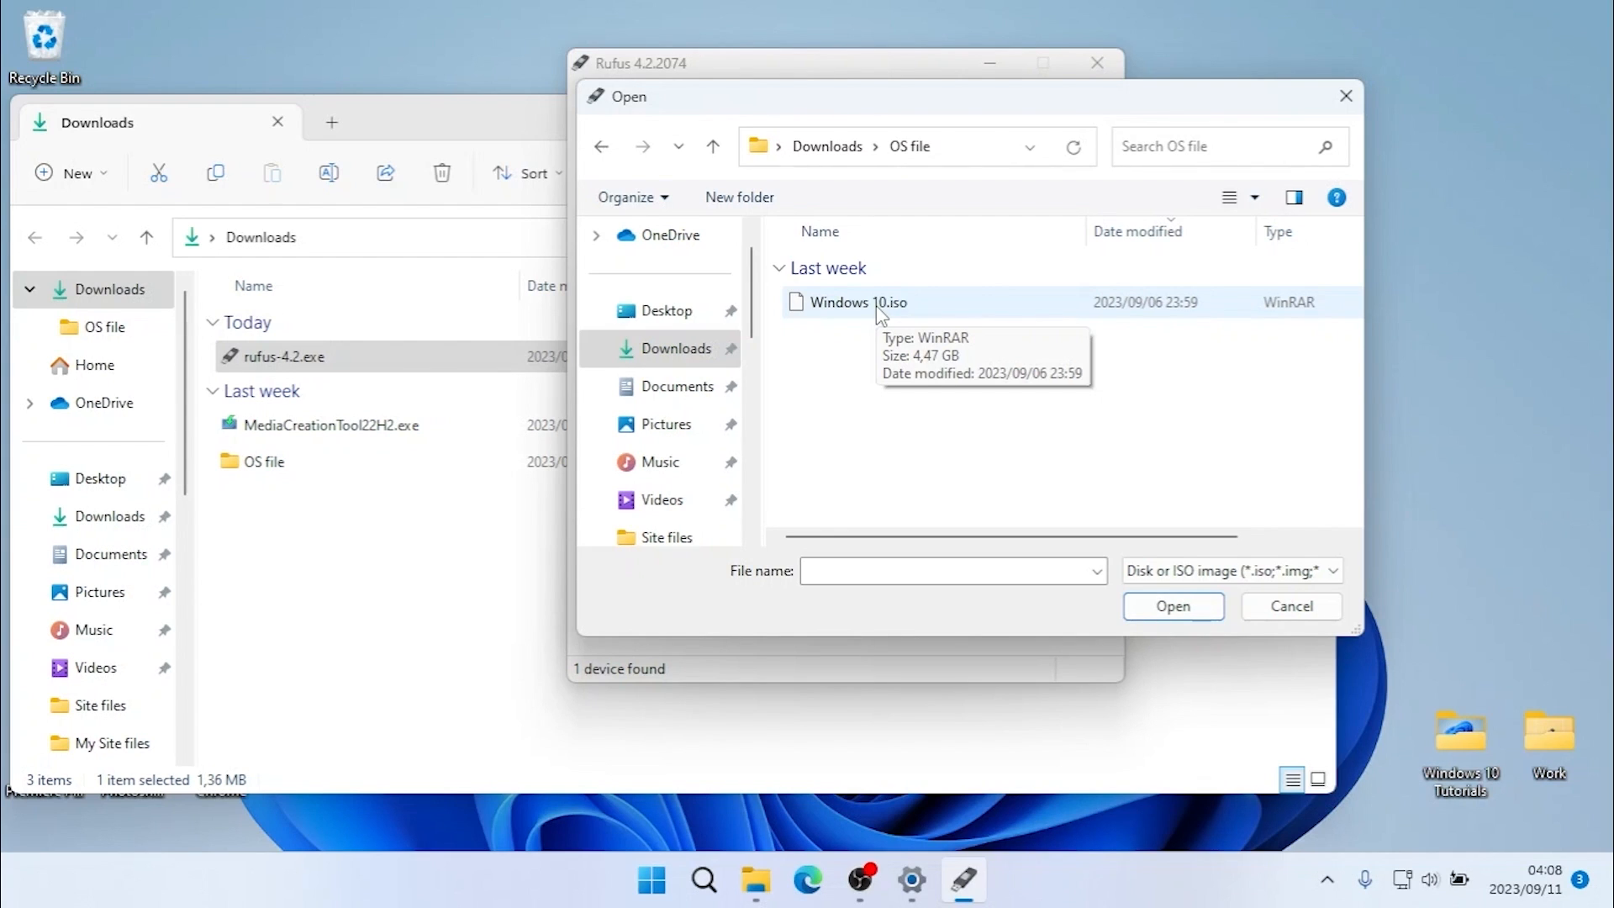
click(879, 307)
click(1198, 608)
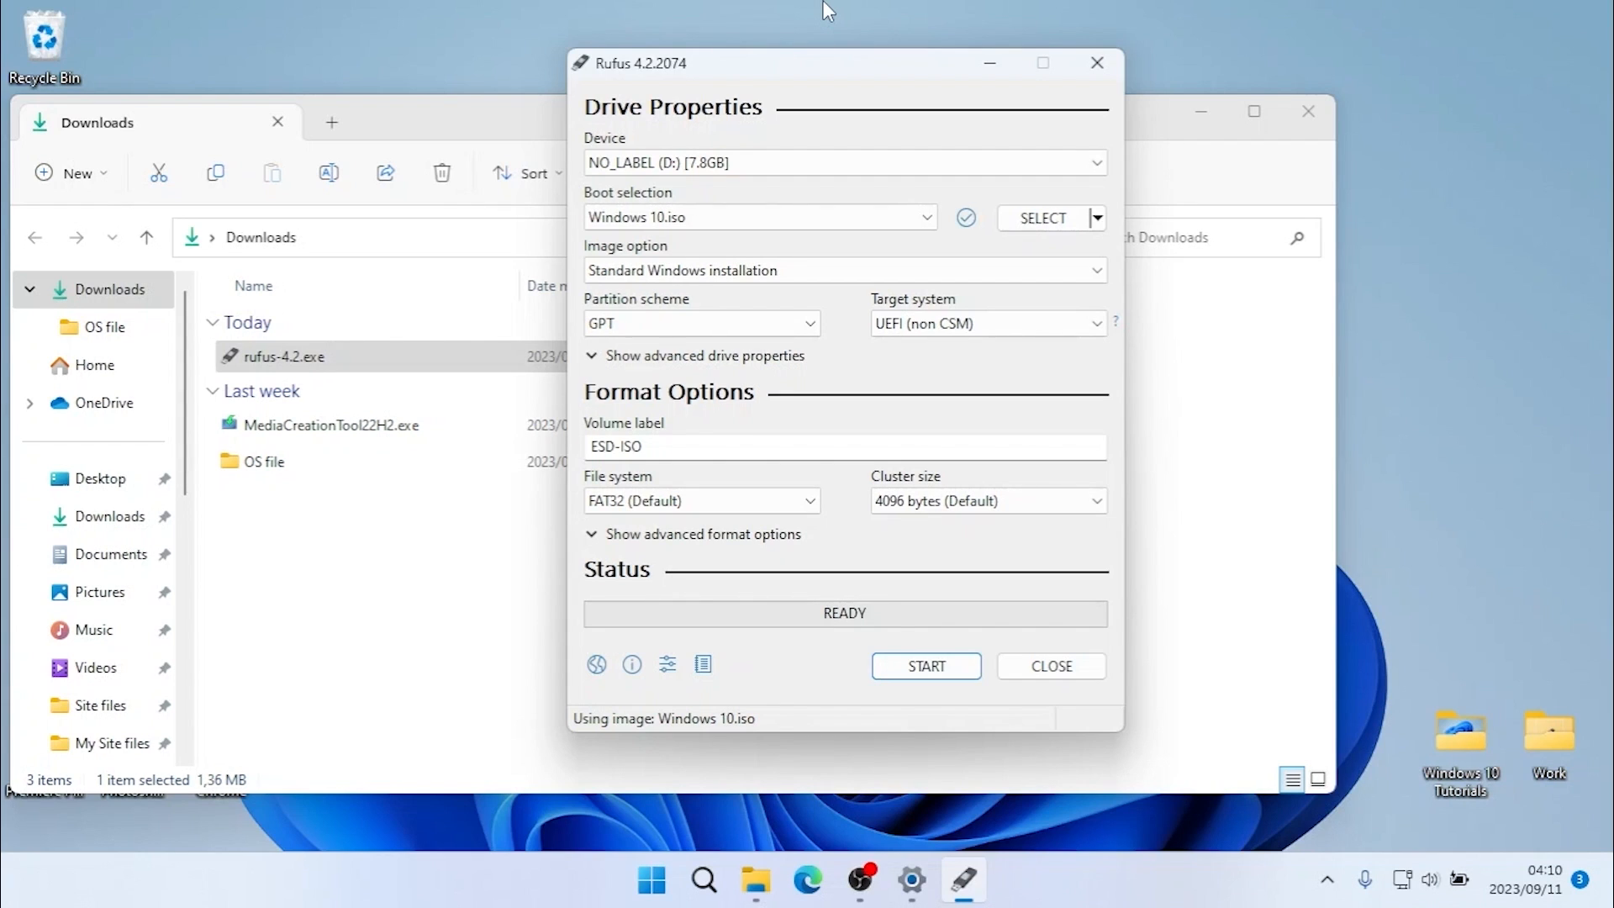
- Keep the GPT partition scheme and set the volume label to "Windows 10"
click(759, 325)
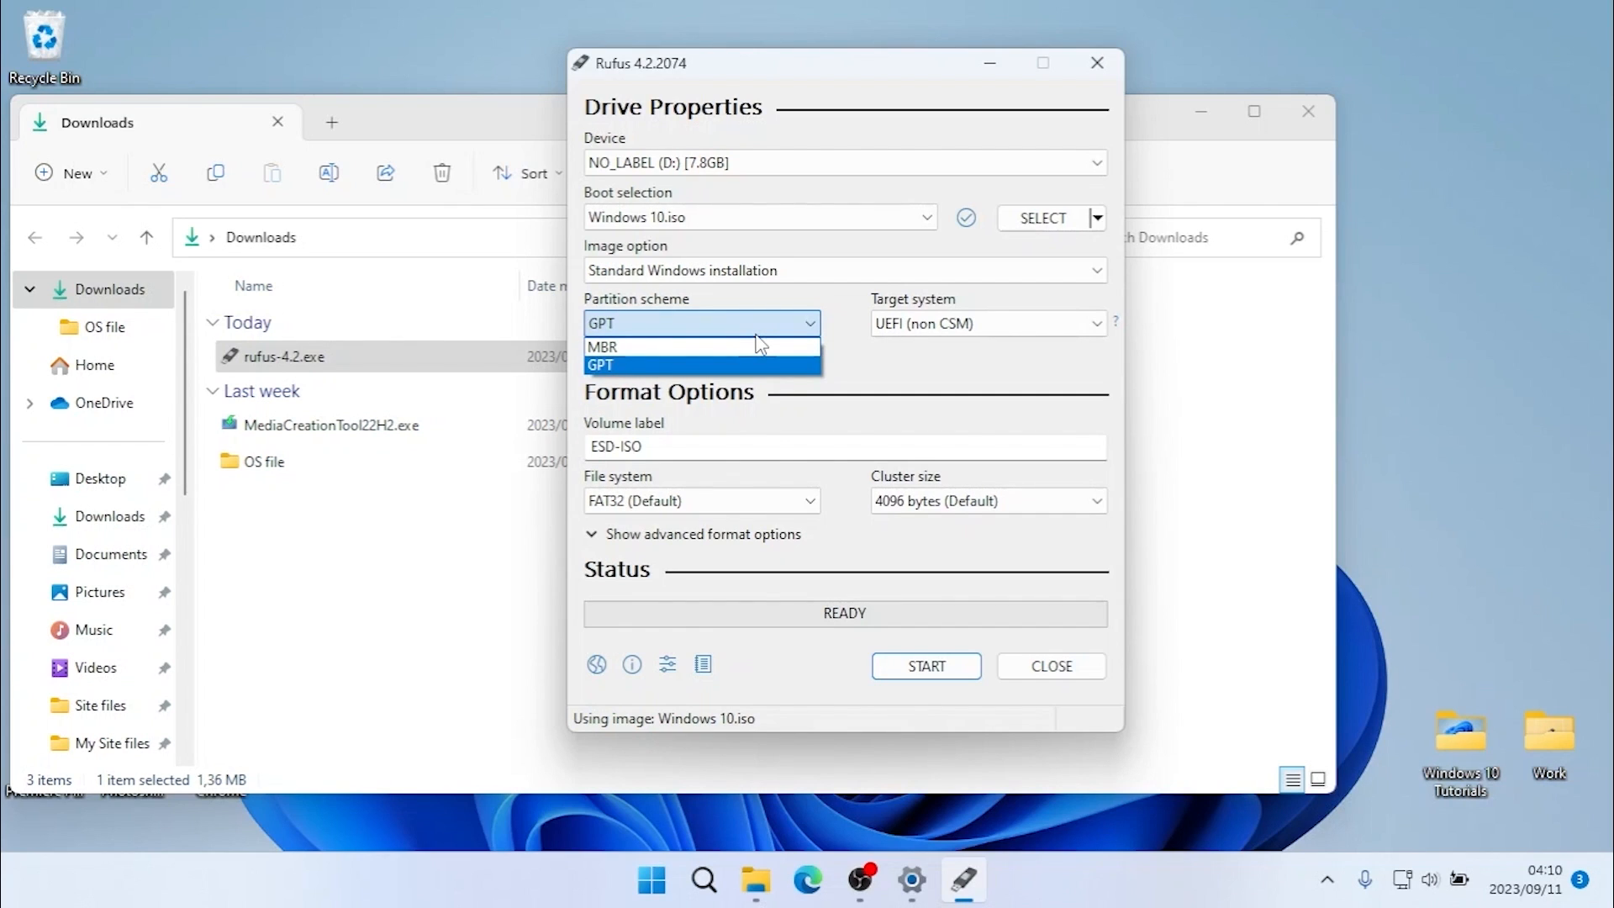
click(902, 345)
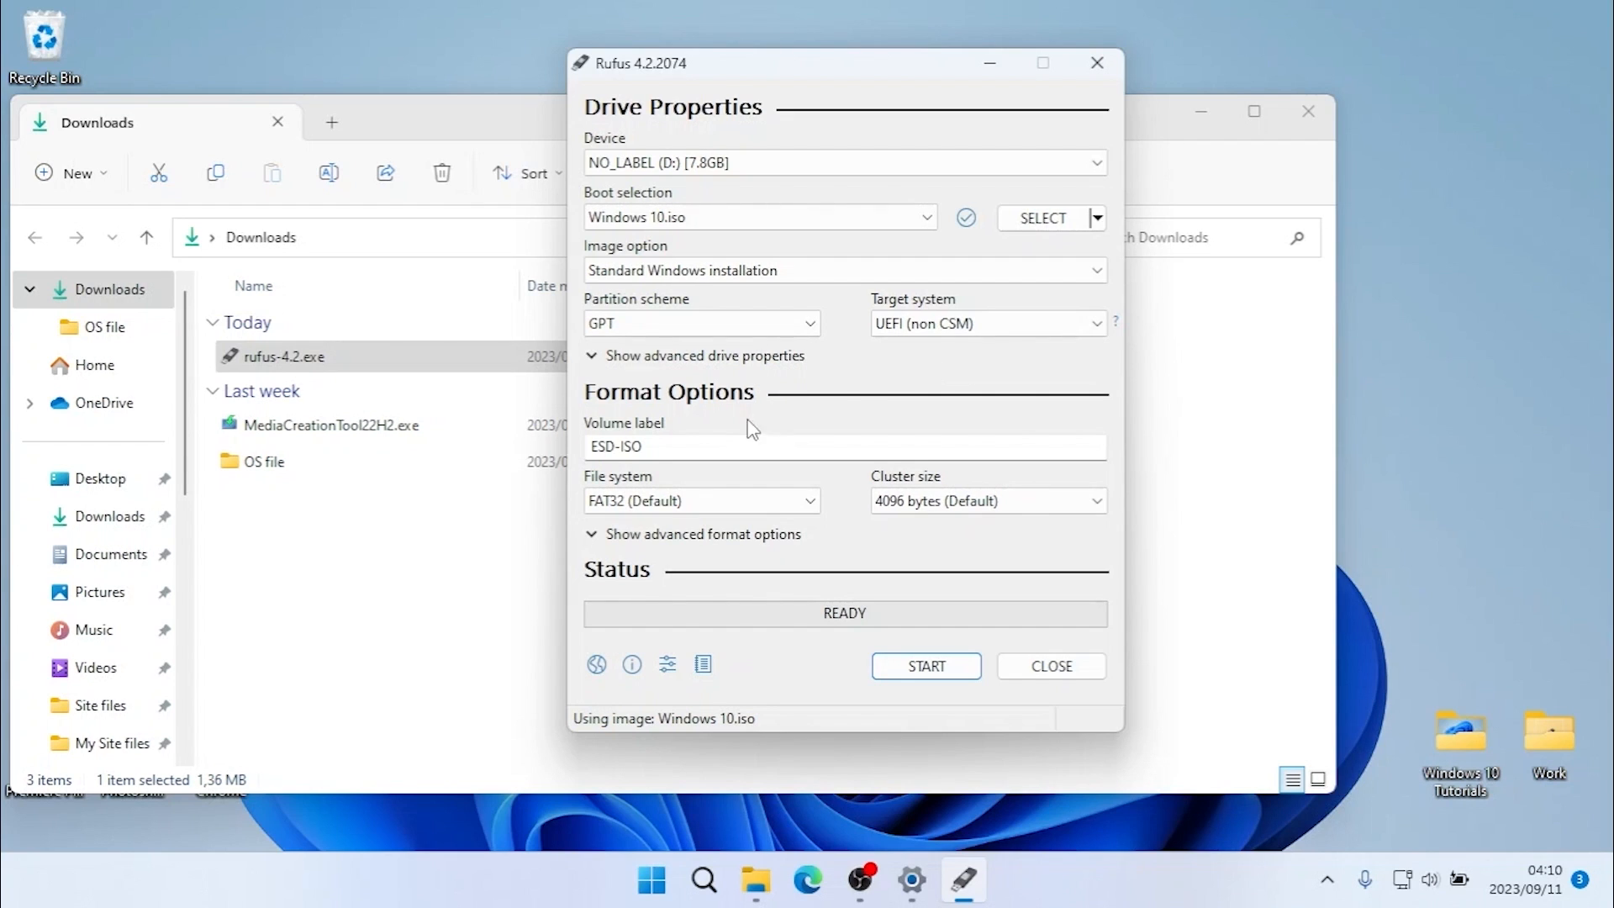
double_click(698, 447)
text(Windows )
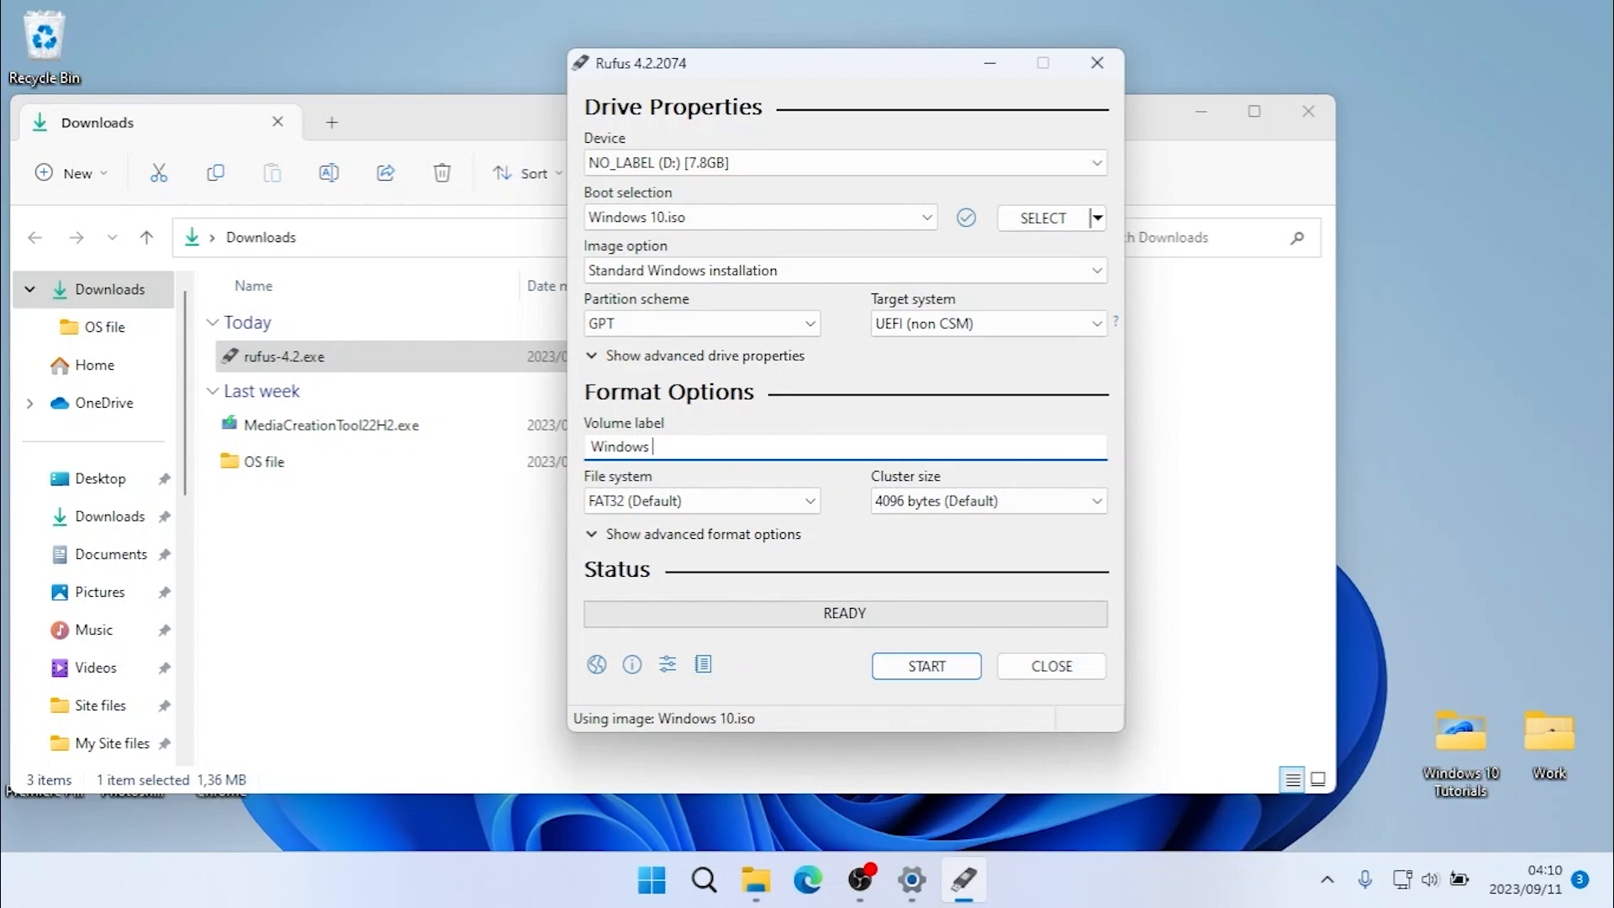
text(10)
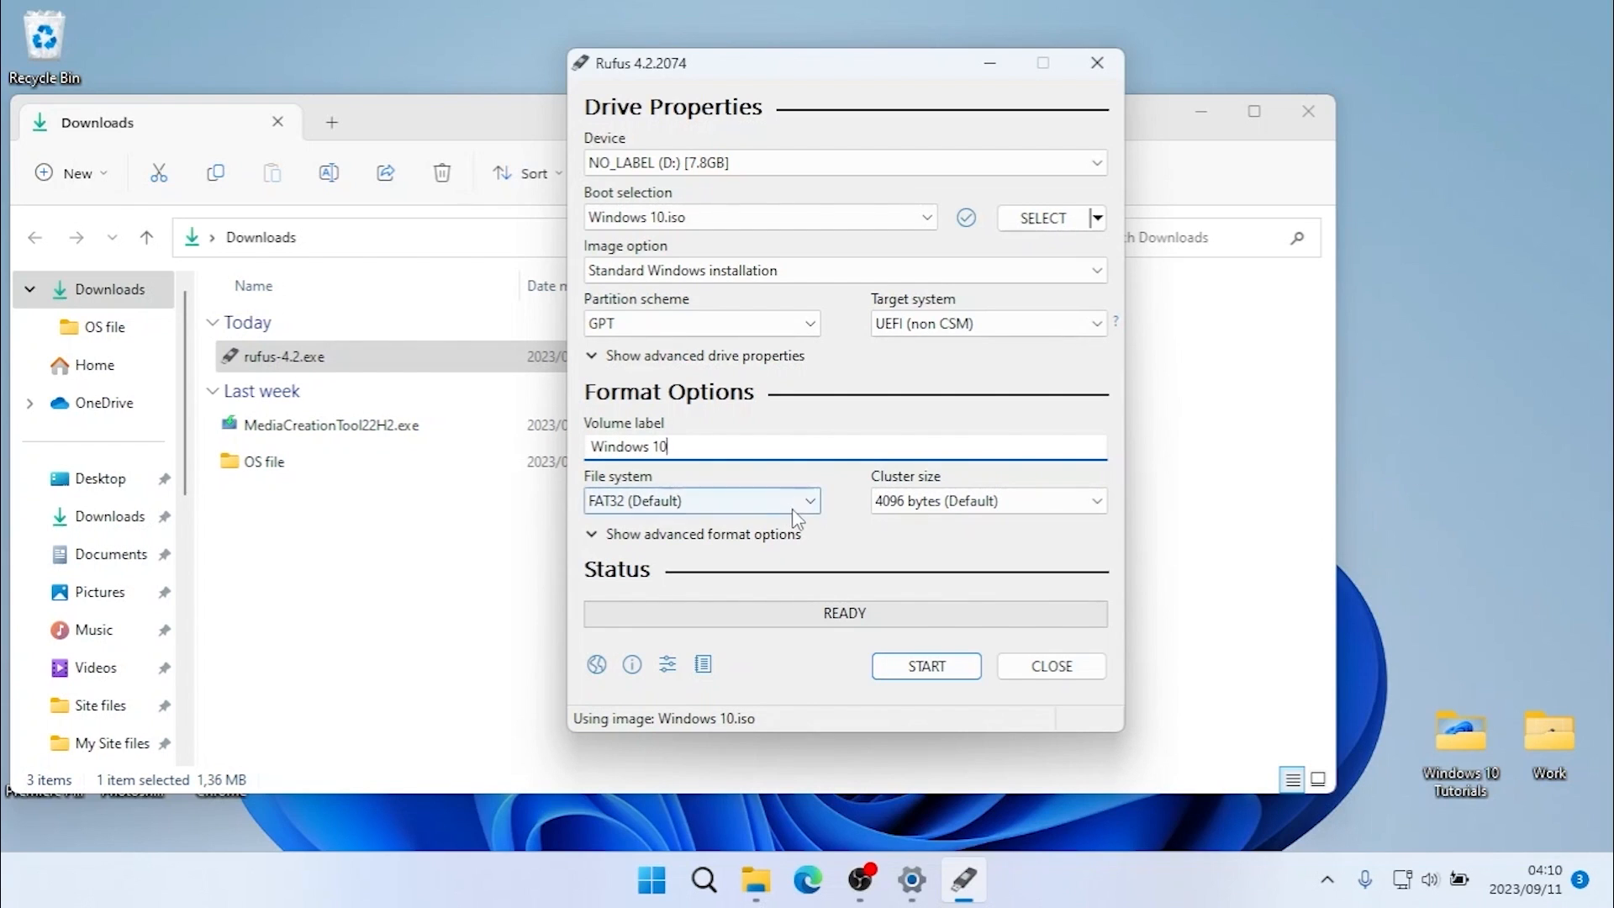
- Start writing the image with automatic BitLocker device encryption disabled, and accept erasing all data on the USB drive
click(919, 670)
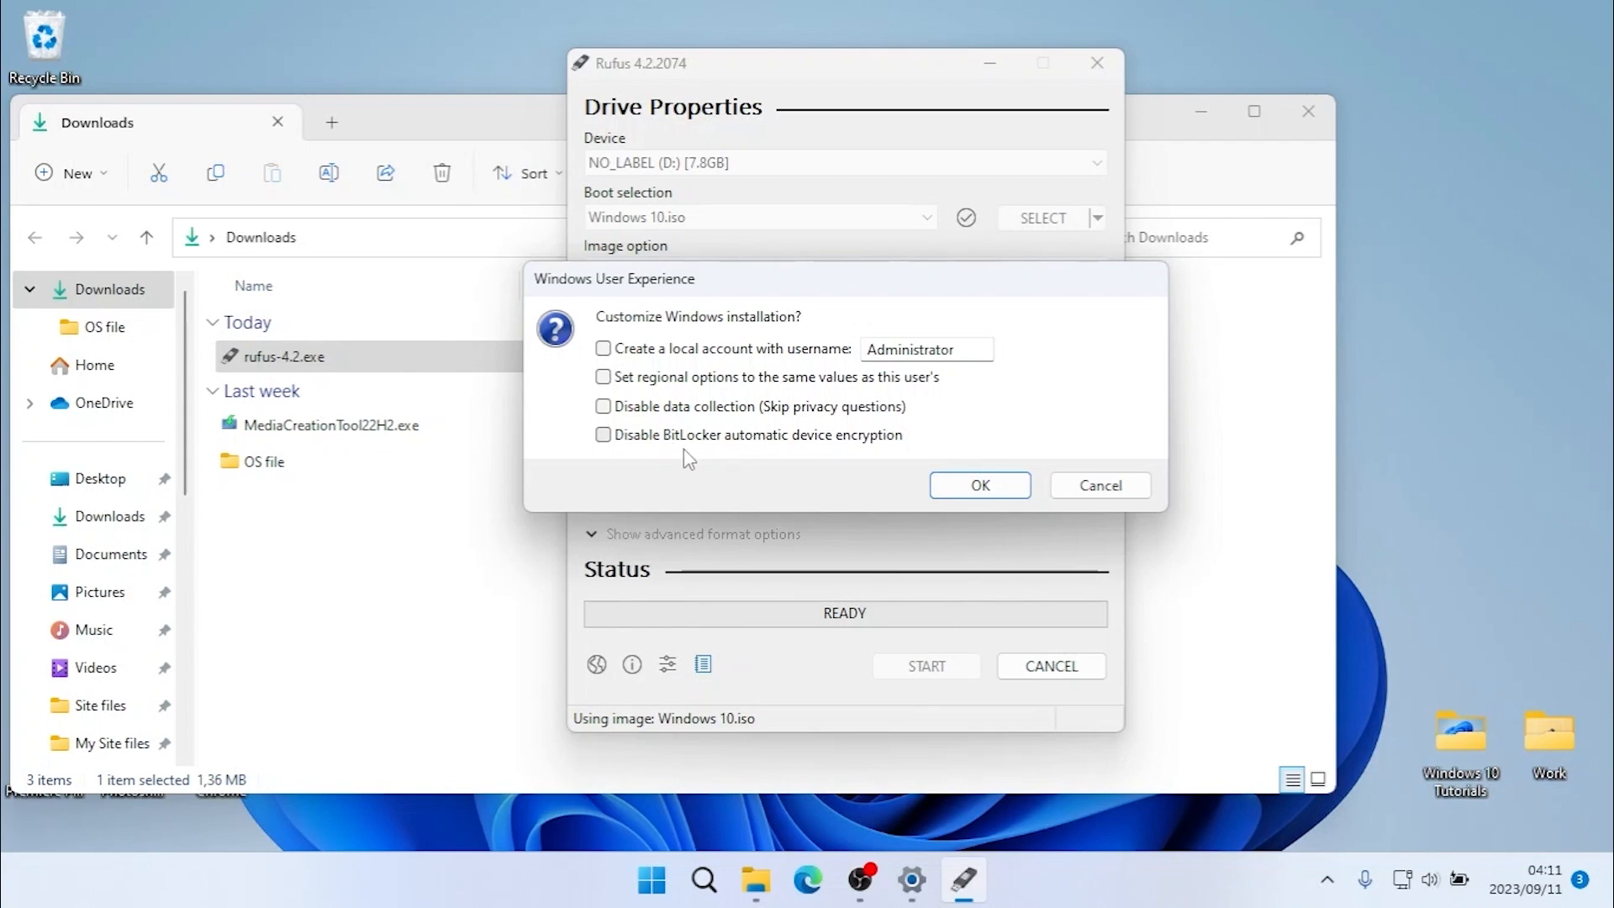
click(779, 439)
click(958, 492)
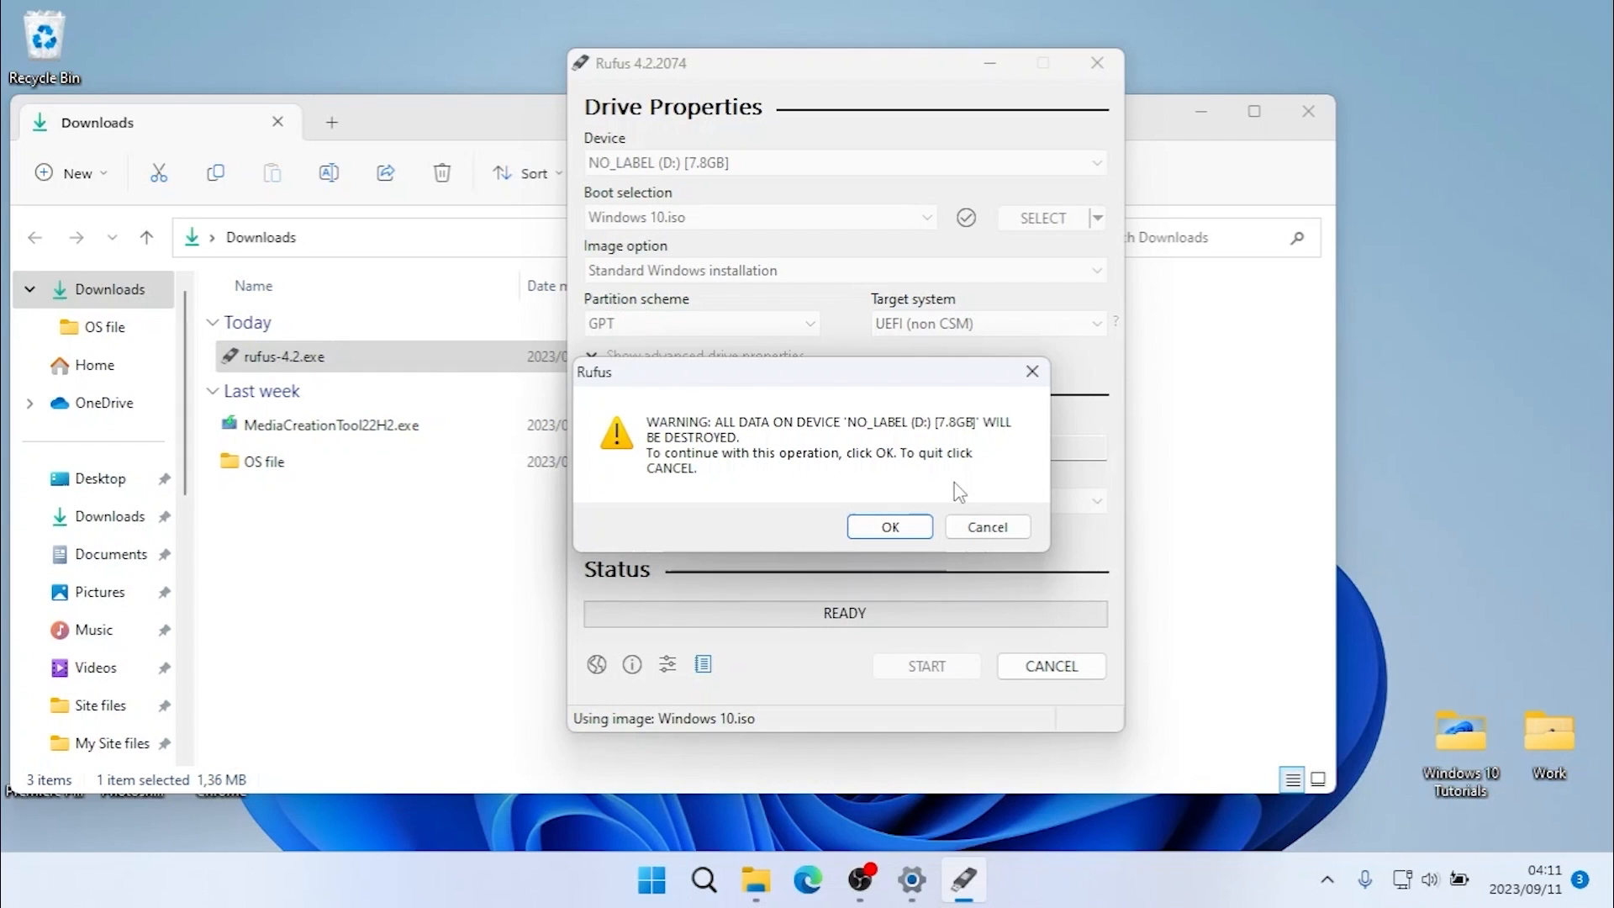
click(874, 529)
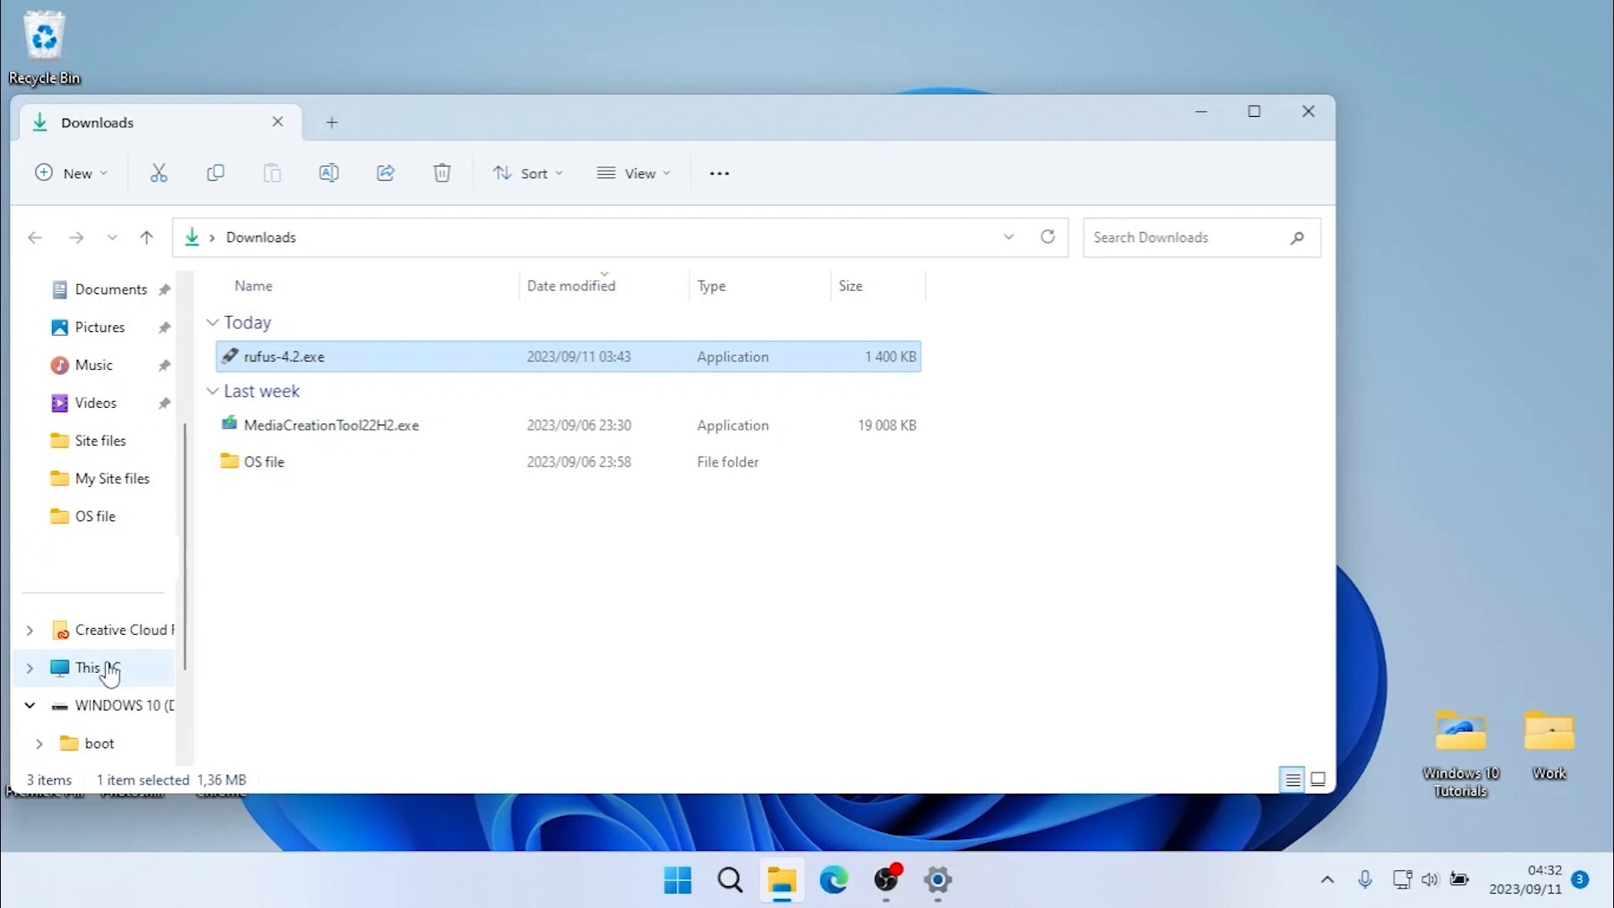
- Open the WINDOWS 10 (D:) drive from This PC in File Explorer to examine the installation files written to it
click(110, 673)
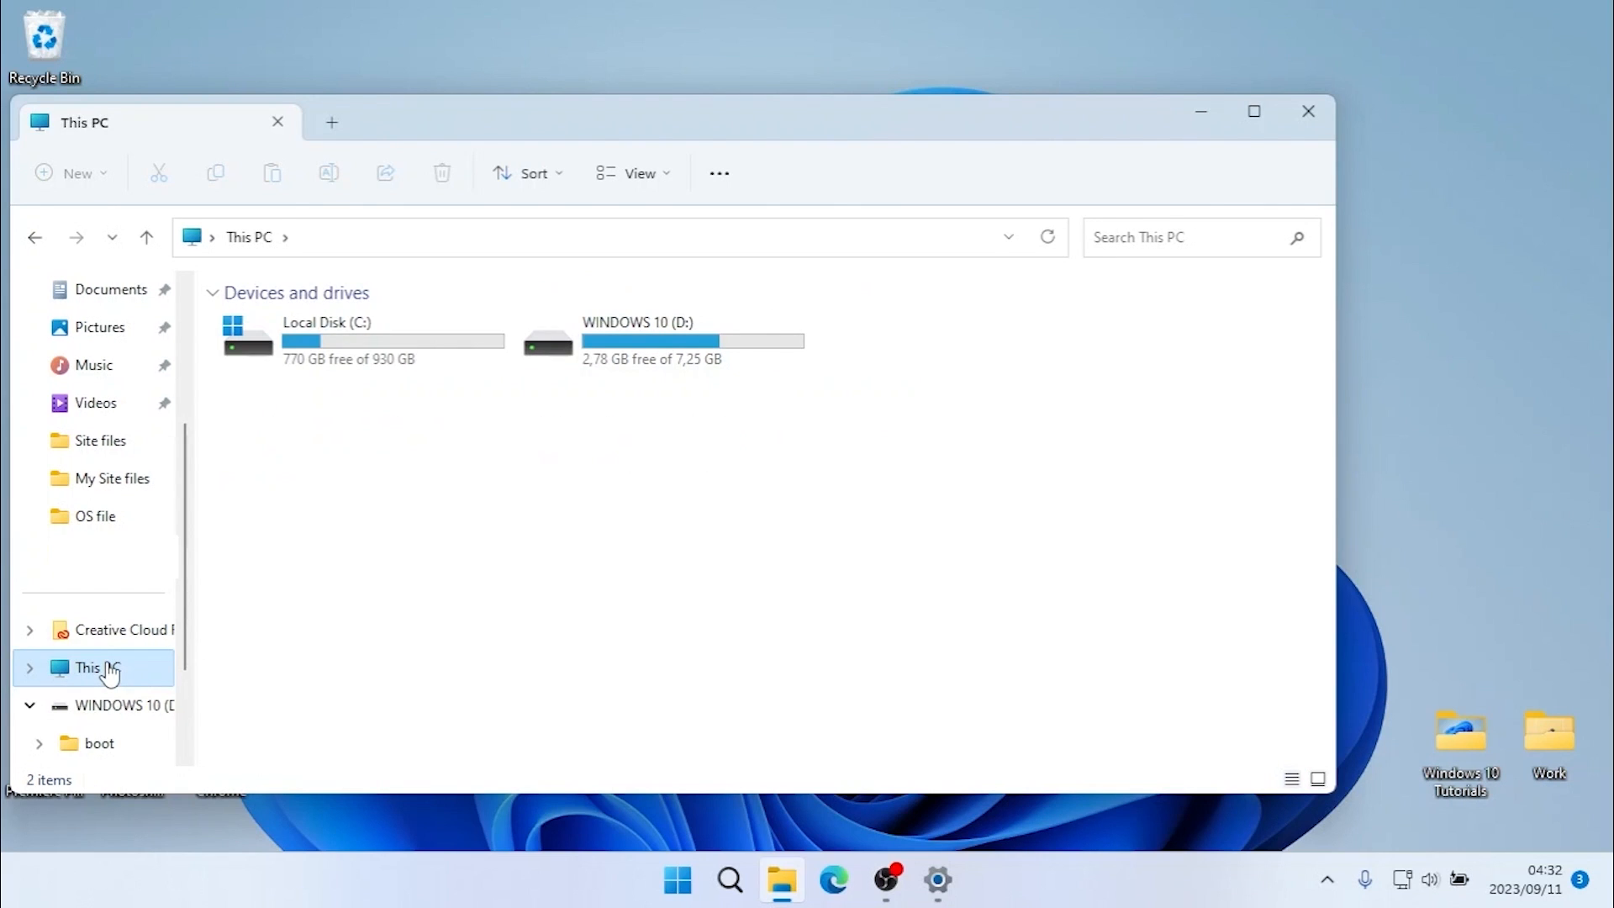
double_click(643, 349)
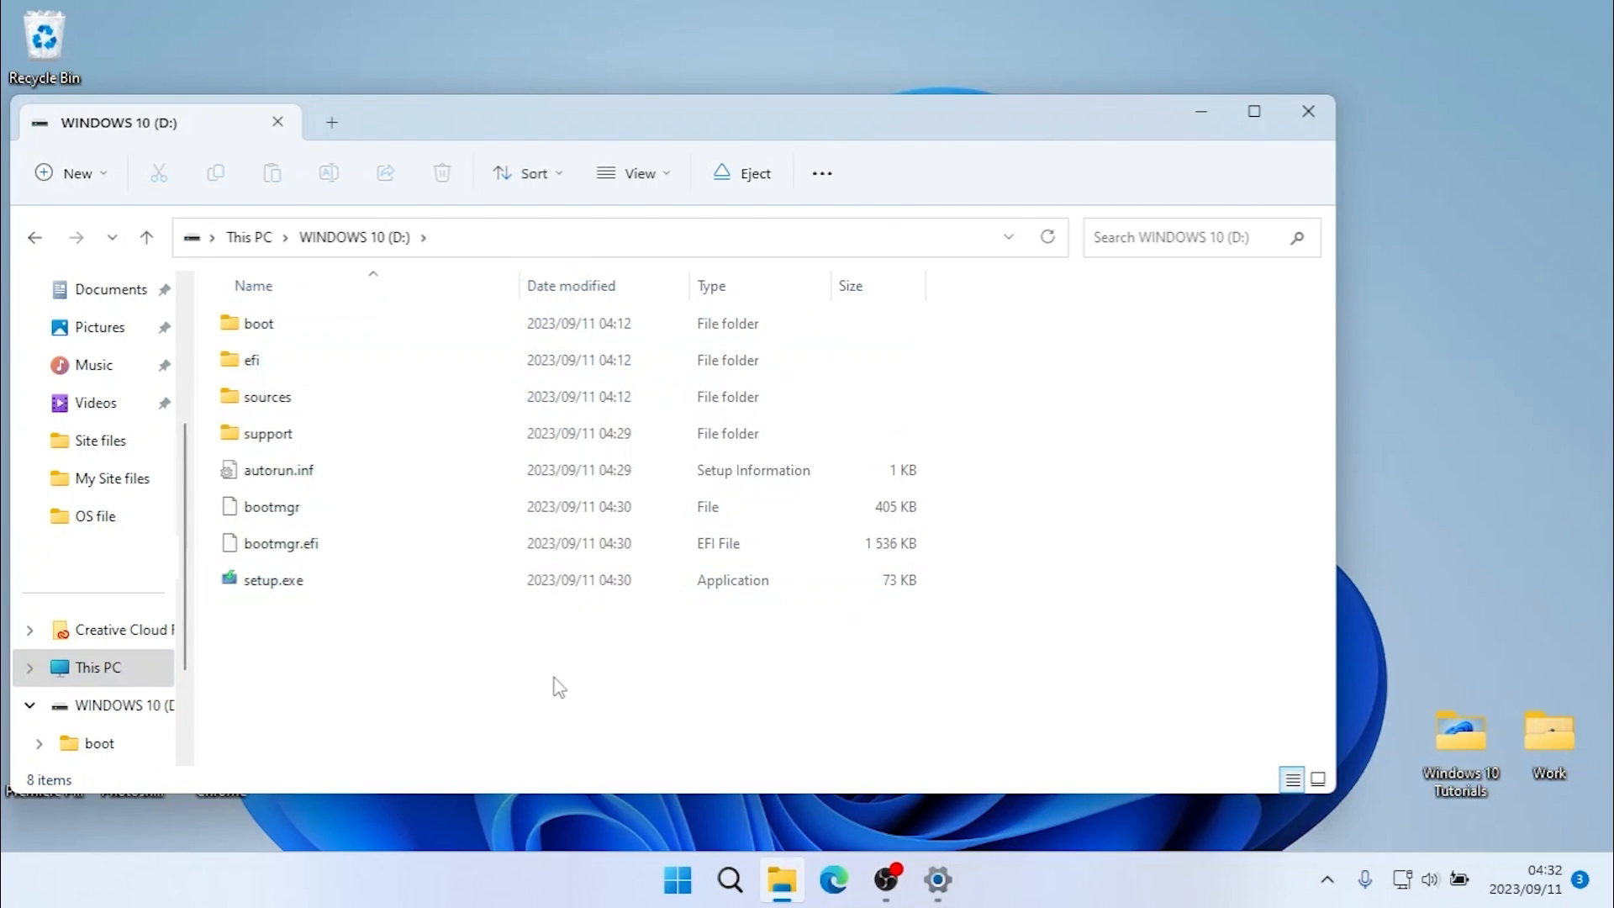